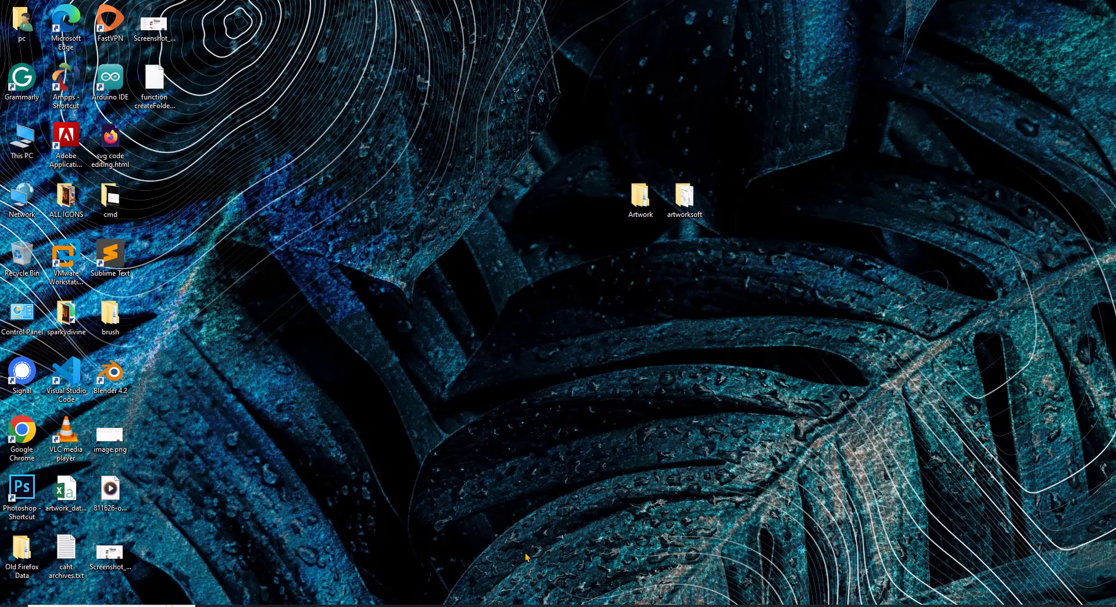
Restore Chrome, glance over the My Drive listing, and select empty cell A15 in Artwork Inventory.
{"action": "left_click", "coordinate": [496, 606]}
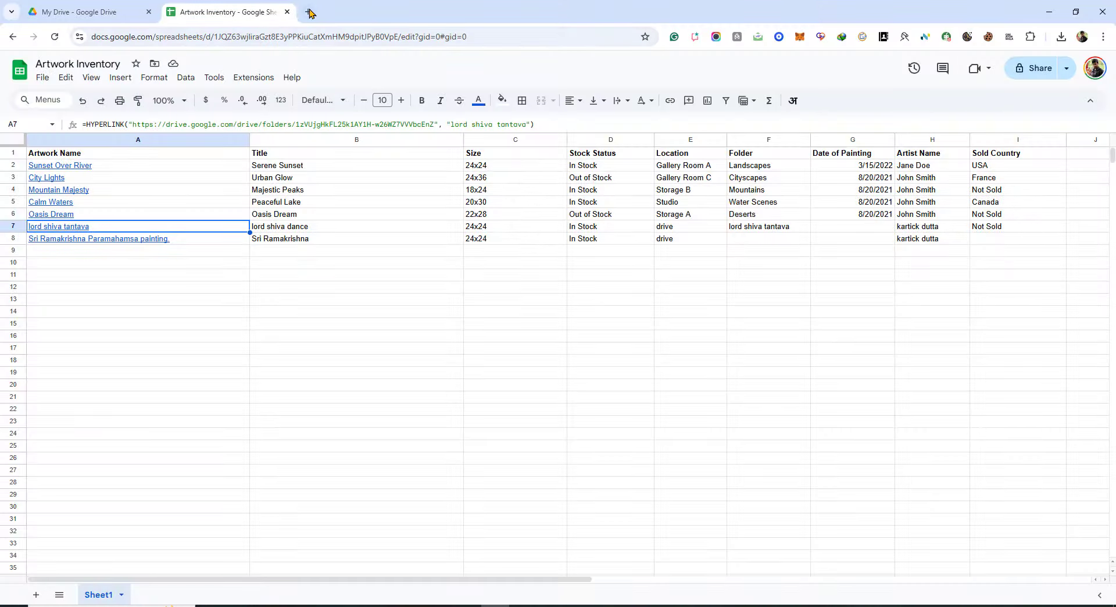
{"action": "left_click", "coordinate": [116, 11]}
{"action": "scroll", "coordinate": [514, 400], "scroll_direction": "down", "scroll_amount": 8}
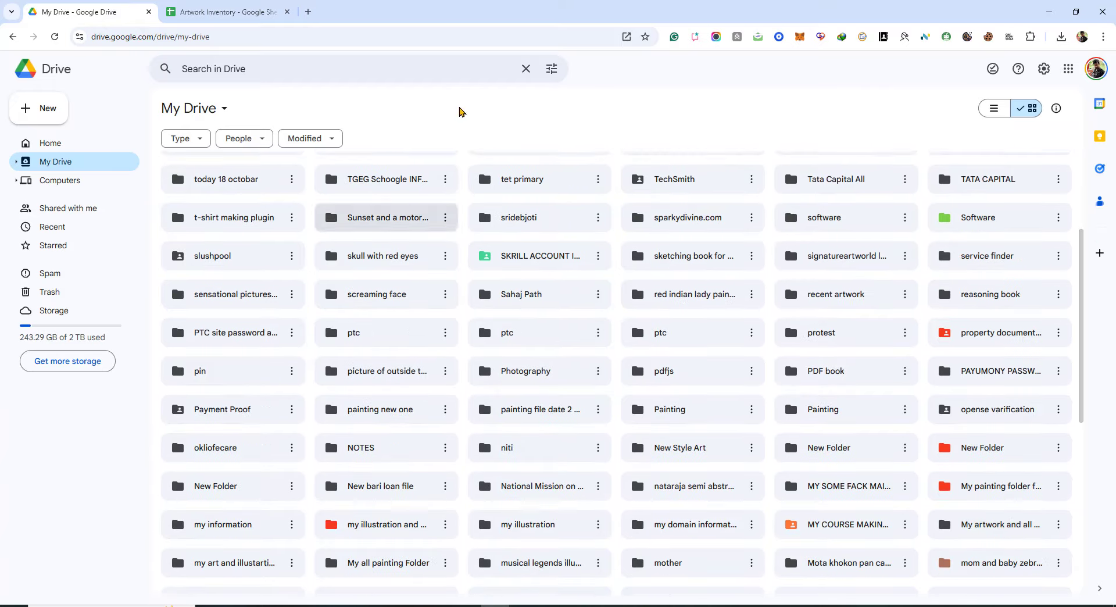
{"action": "scroll", "coordinate": [539, 338], "scroll_direction": "up", "scroll_amount": 5}
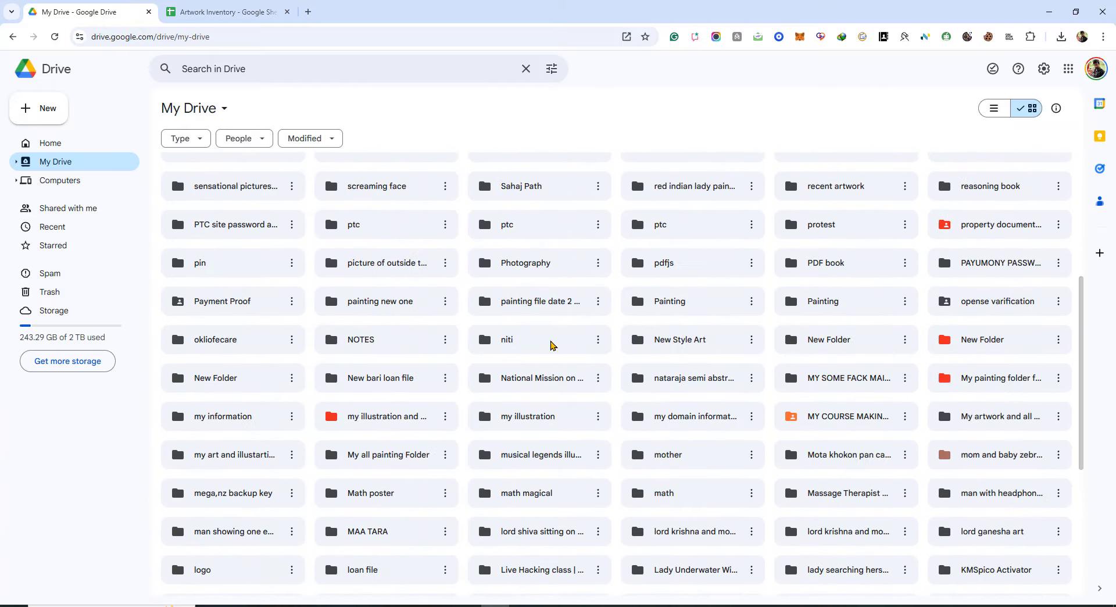
{"action": "scroll", "coordinate": [517, 257], "scroll_direction": "up", "scroll_amount": 5}
{"action": "left_click", "coordinate": [224, 7]}
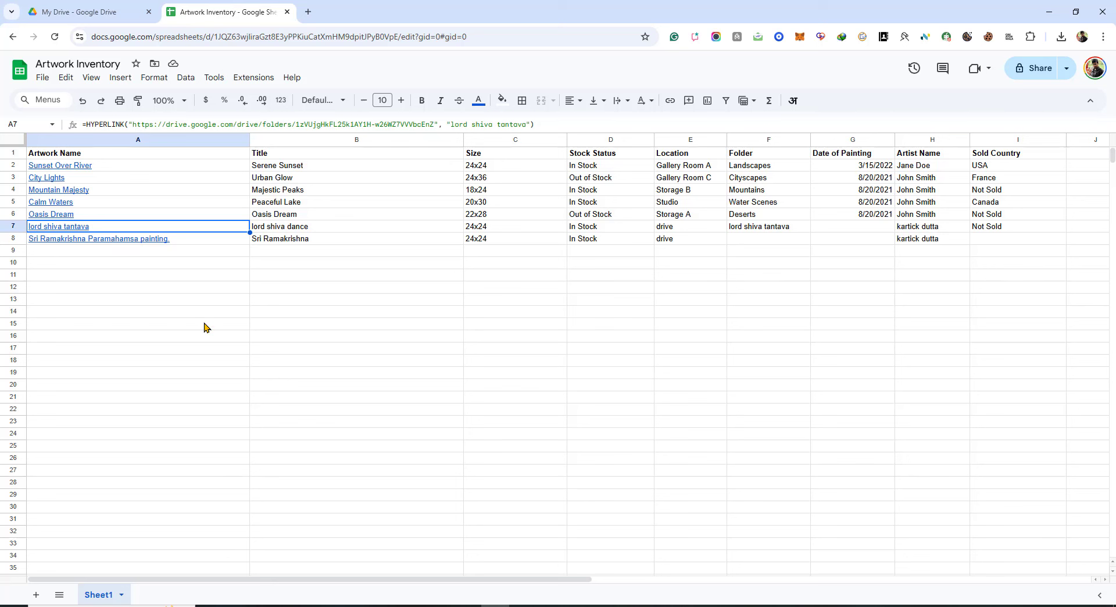
{"action": "left_click", "coordinate": [183, 328]}
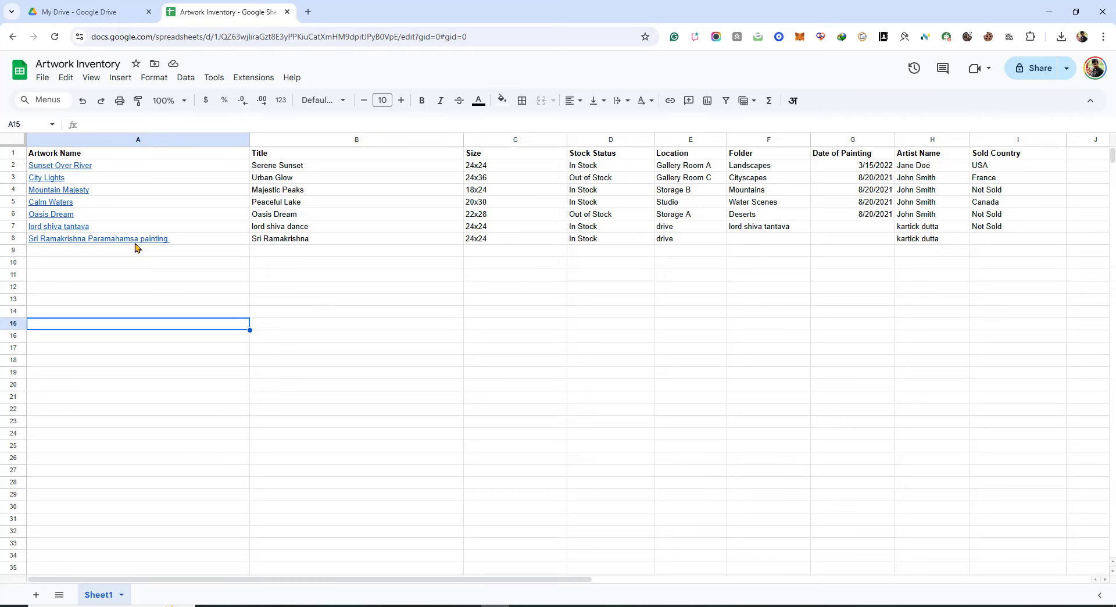
Check the My Drive folder listing again, then come back to the Artwork Inventory sheet.
{"action": "left_click", "coordinate": [93, 12]}
{"action": "scroll", "coordinate": [667, 394], "scroll_direction": "down", "scroll_amount": 5}
{"action": "scroll", "coordinate": [667, 394], "scroll_direction": "down", "scroll_amount": 2}
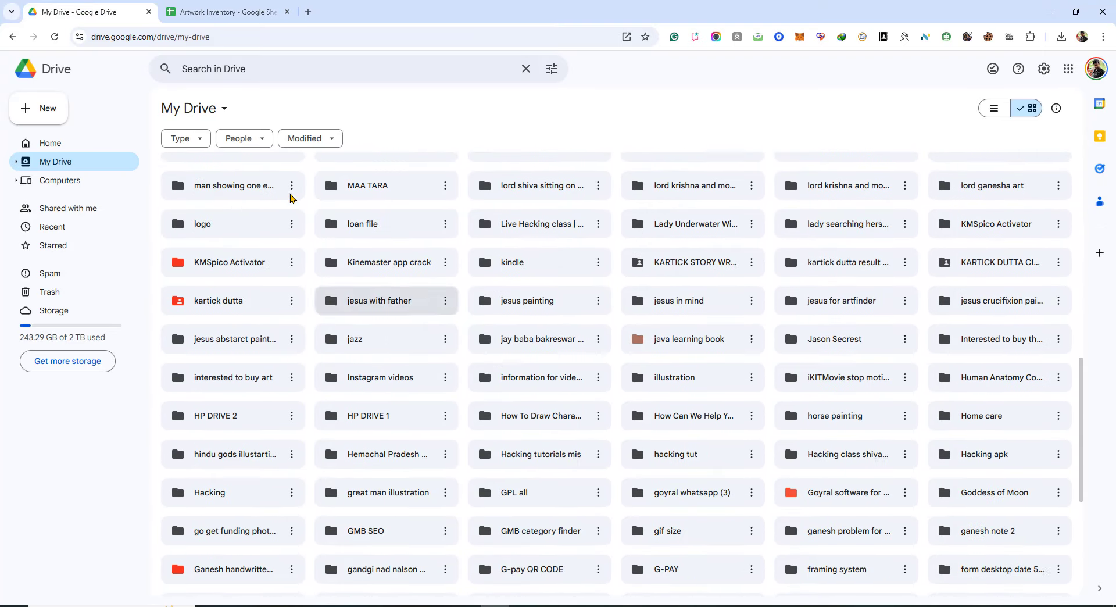
{"action": "scroll", "coordinate": [289, 197], "scroll_direction": "up", "scroll_amount": 5}
{"action": "left_click", "coordinate": [227, 12]}
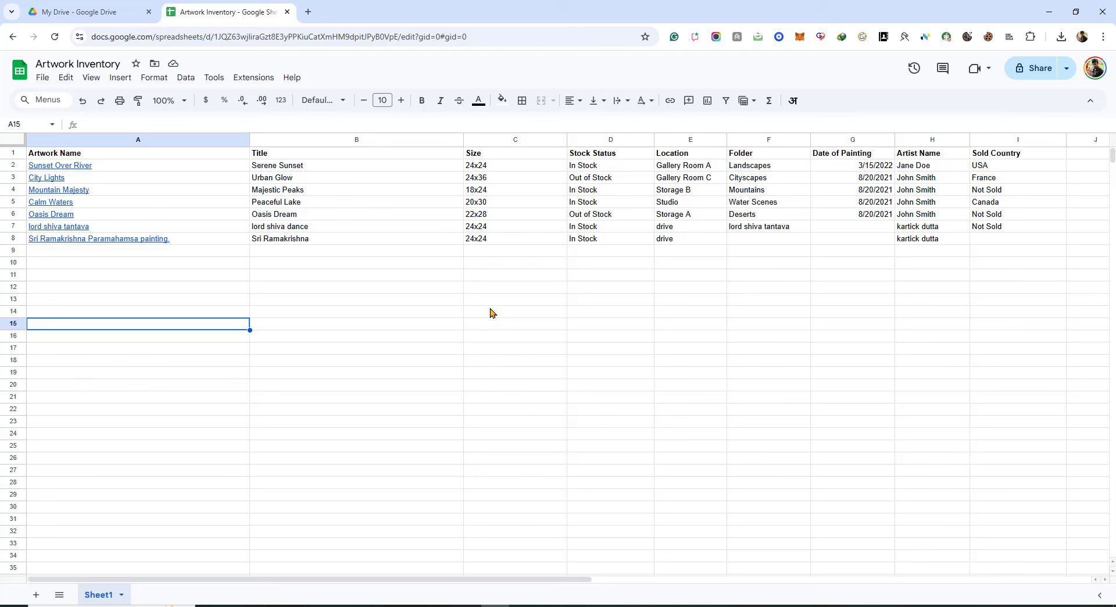
Follow the lord shiva tantava link to its Drive folder and preview the Shiva painting full-screen.
{"action": "mouse_move", "coordinate": [45, 177]}
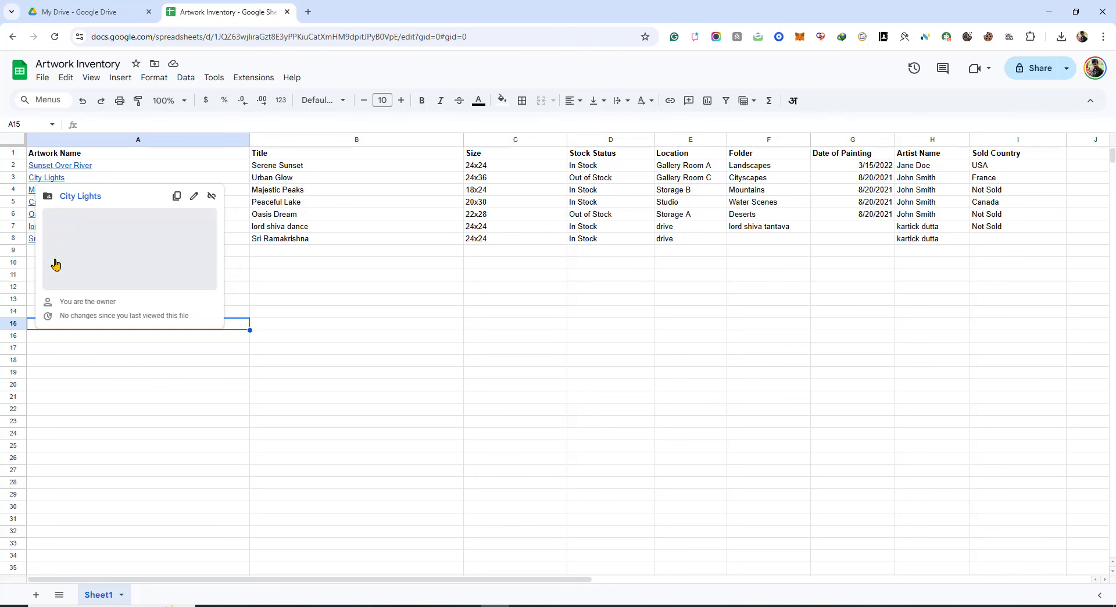
{"action": "left_click", "coordinate": [182, 407]}
{"action": "mouse_move", "coordinate": [72, 233]}
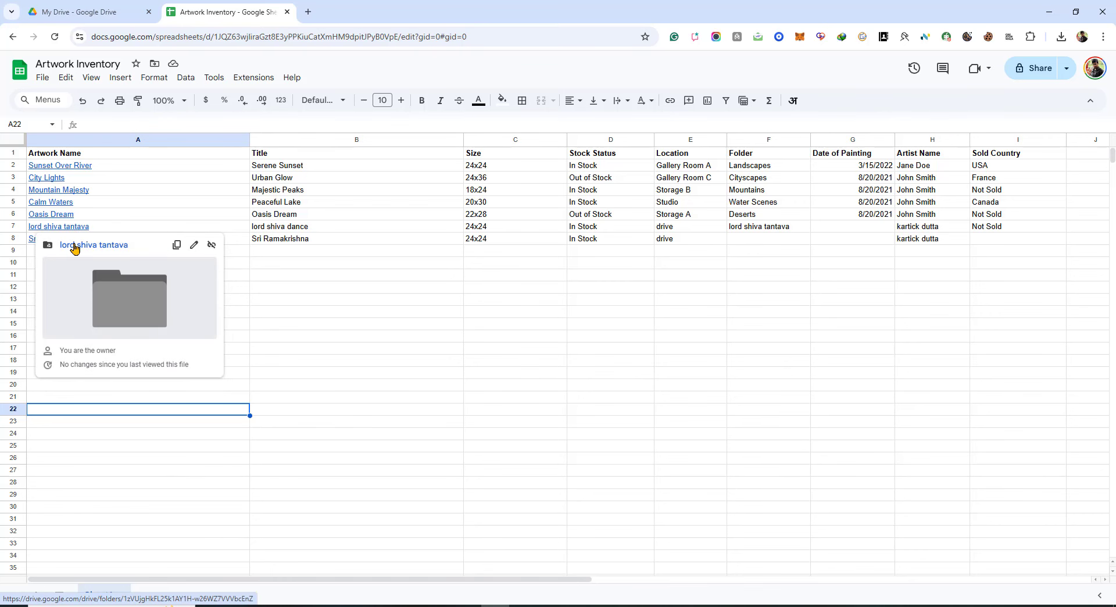
{"action": "left_click", "coordinate": [74, 245]}
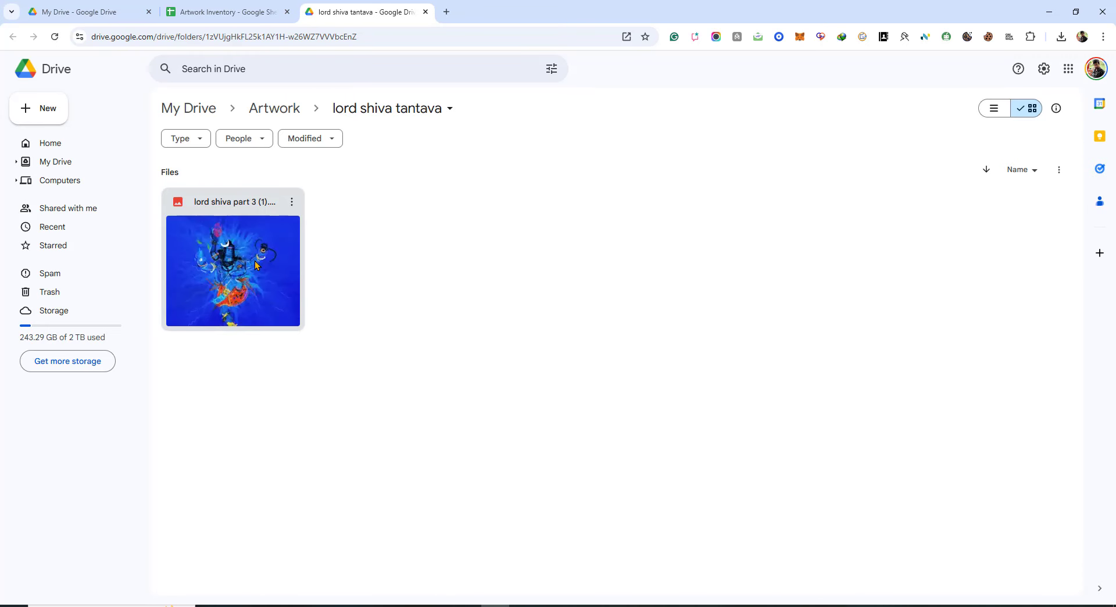
{"action": "left_click", "coordinate": [255, 260]}
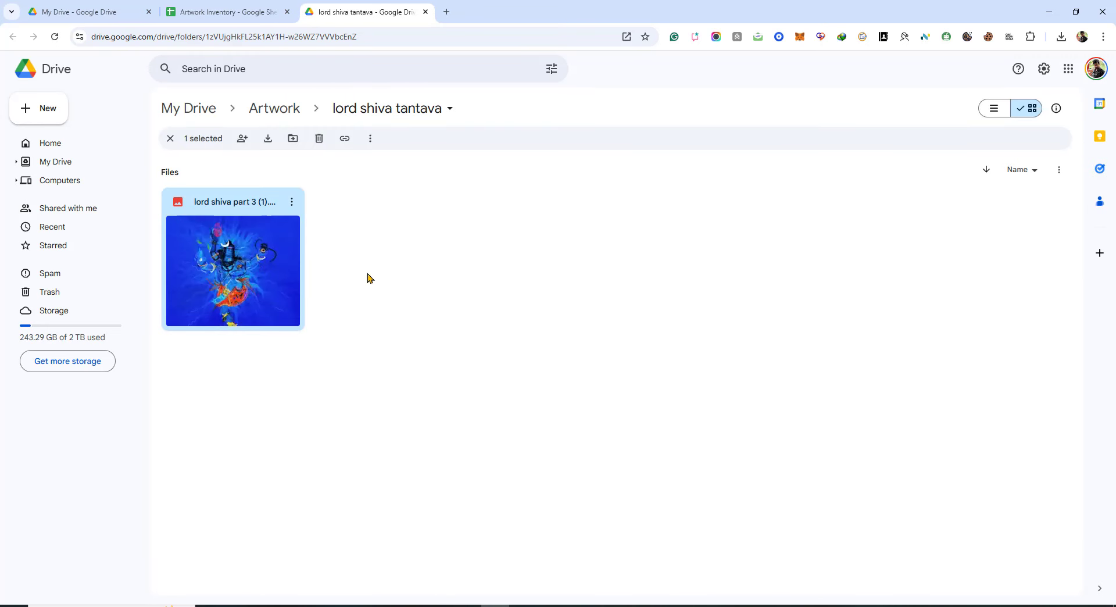
{"action": "double_click", "coordinate": [270, 276]}
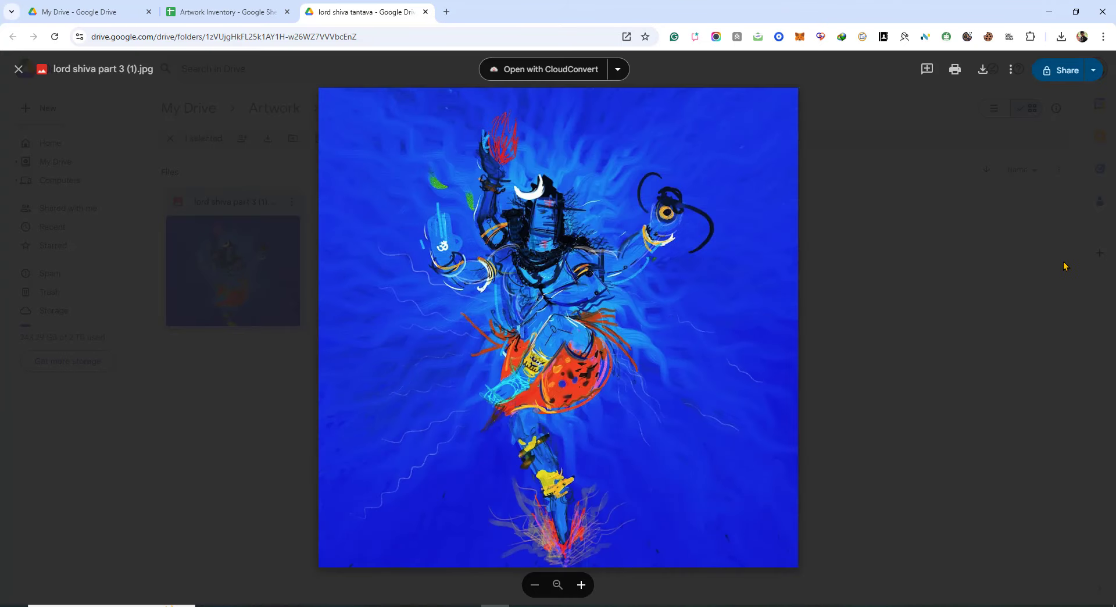
{"action": "key", "text": "Escape"}
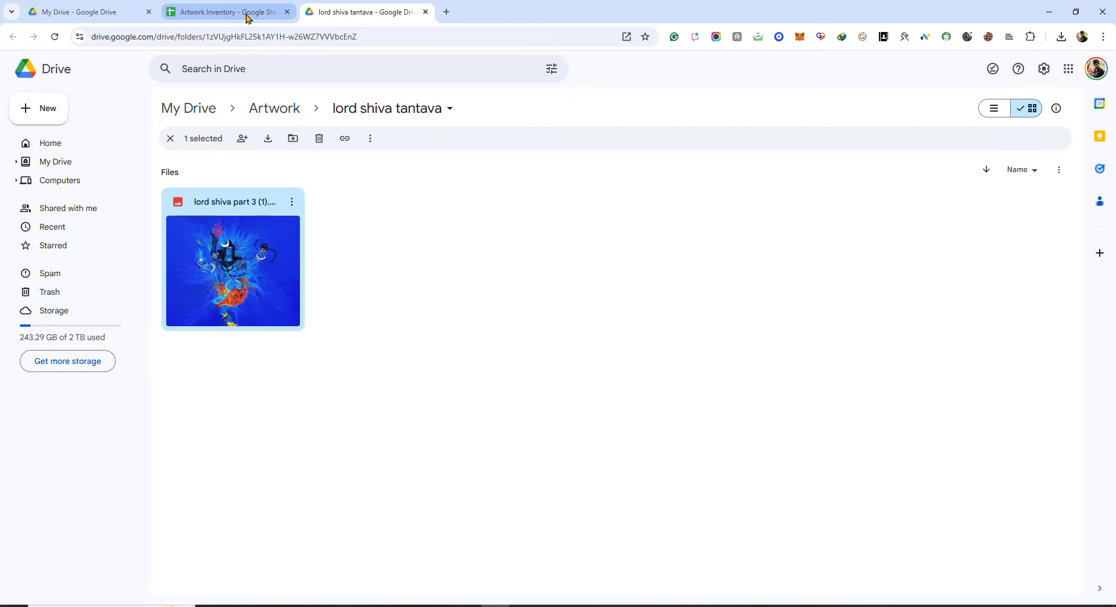
{"action": "left_click", "coordinate": [247, 18]}
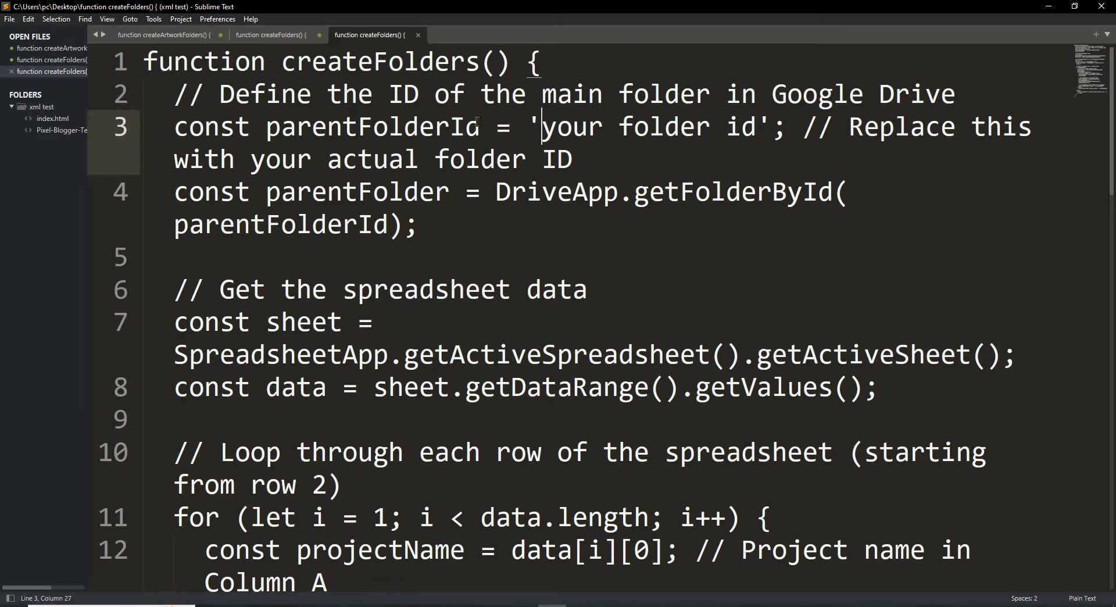
Enlarge the createFolders script's font two steps in Sublime Text.
{"action": "key", "text": "ctrl+equal"}
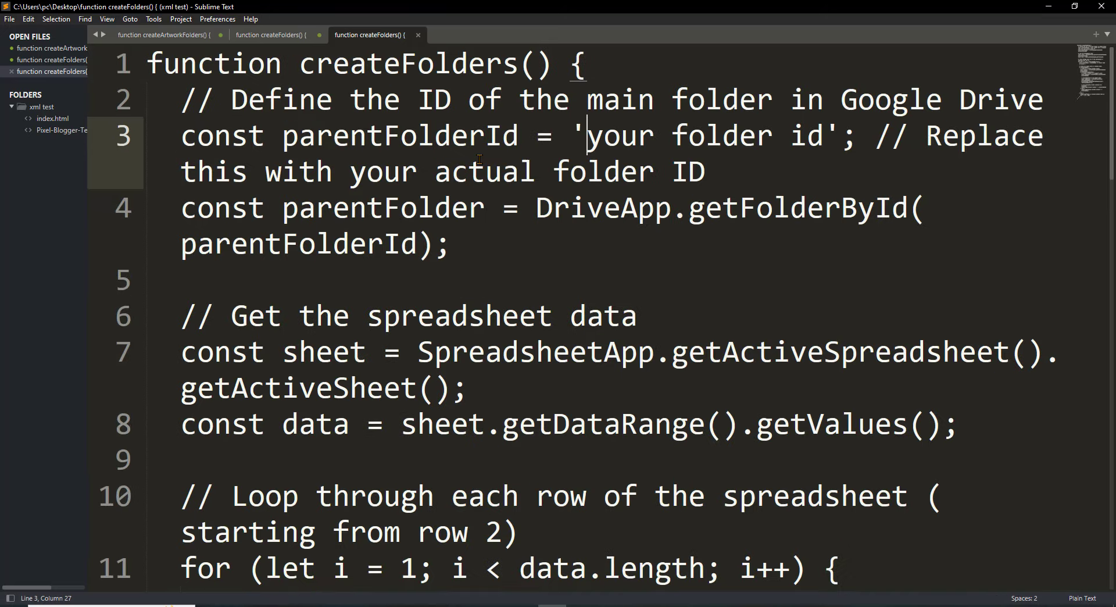
{"action": "key", "text": "ctrl+equal"}
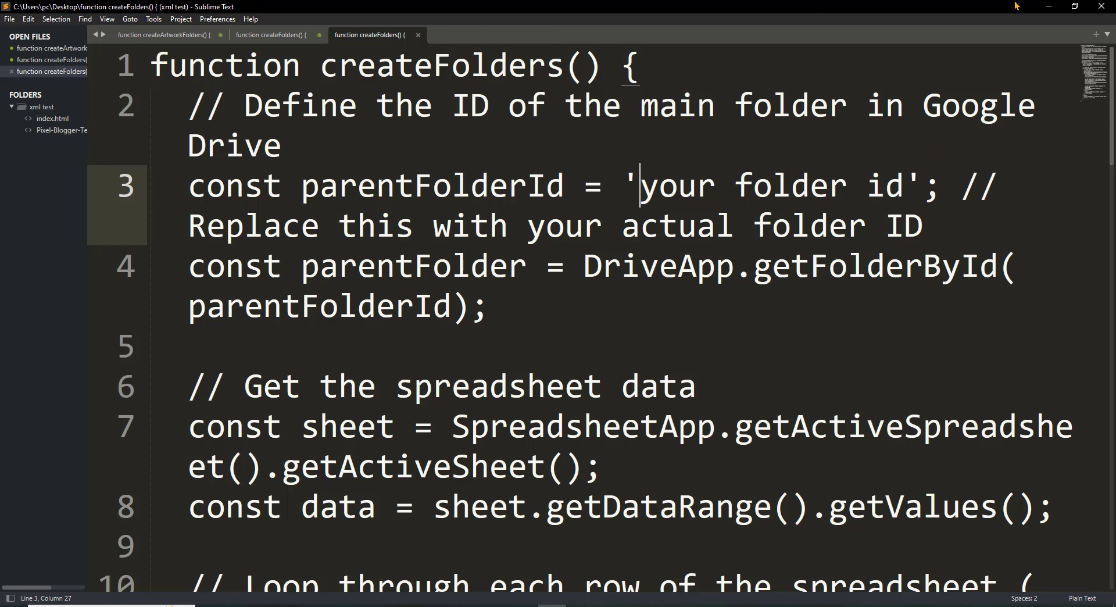
Minimize the code editor and glance at the lord shiva tantava folder before returning to the sheet.
{"action": "left_click", "coordinate": [1048, 6]}
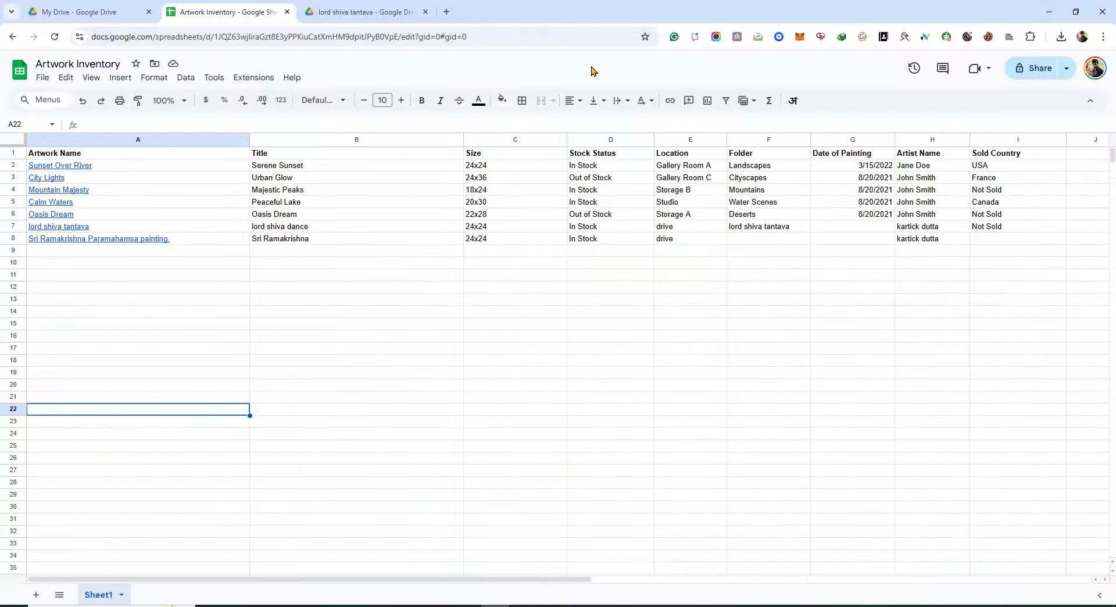
{"action": "left_click", "coordinate": [400, 12]}
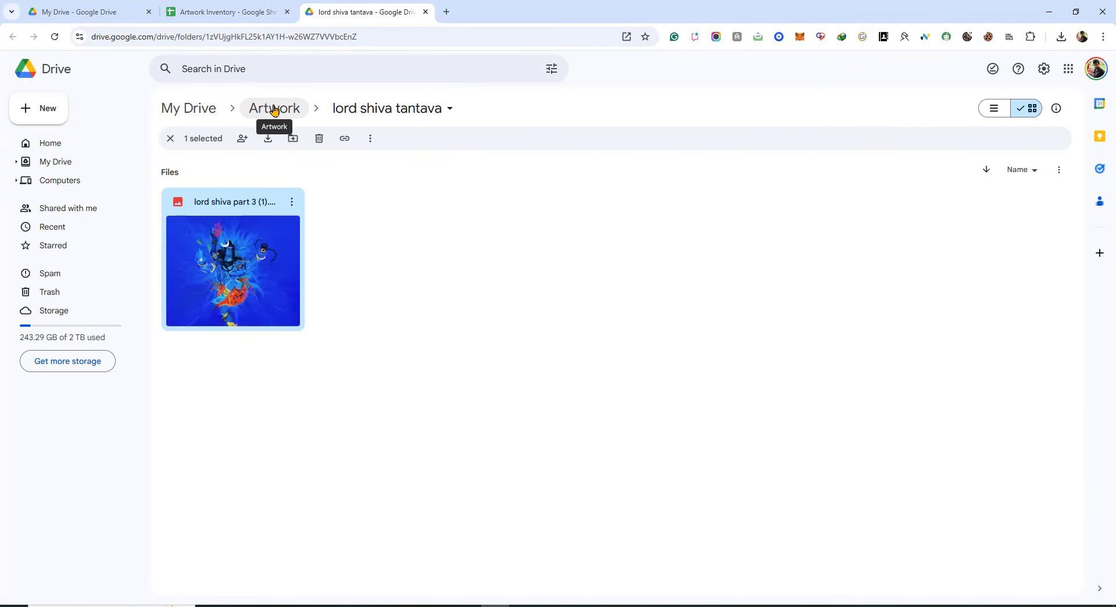
{"action": "left_click", "coordinate": [248, 12]}
Enter 'sun set' in cell A9 and open a new browser tab.
{"action": "left_click", "coordinate": [75, 252]}
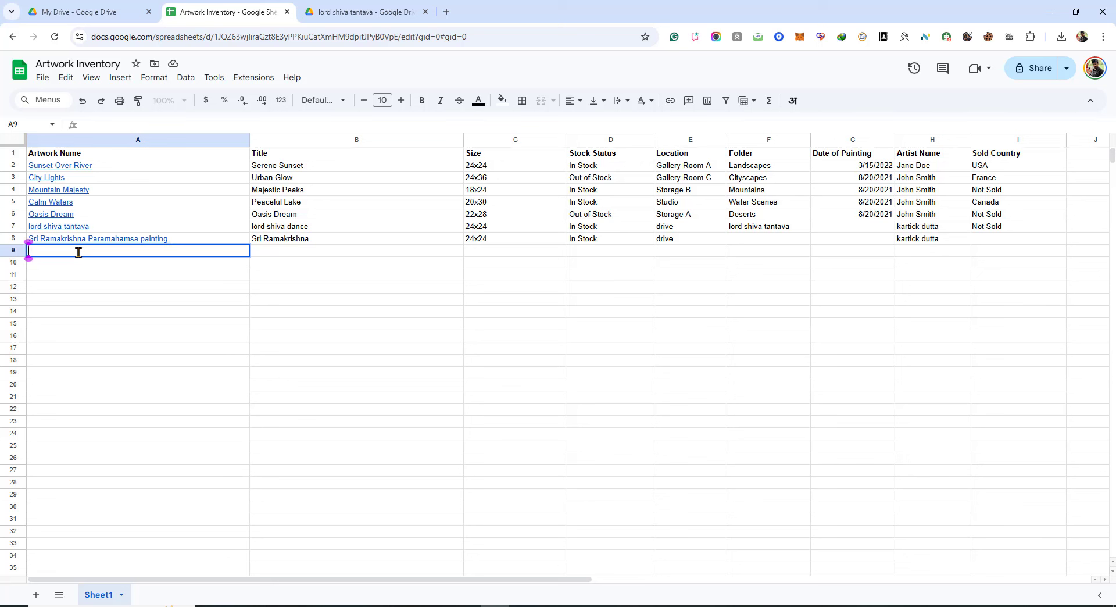
{"action": "type", "text": "s"}
{"action": "type", "text": "un set"}
{"action": "left_click", "coordinate": [87, 276]}
{"action": "left_click", "coordinate": [82, 254]}
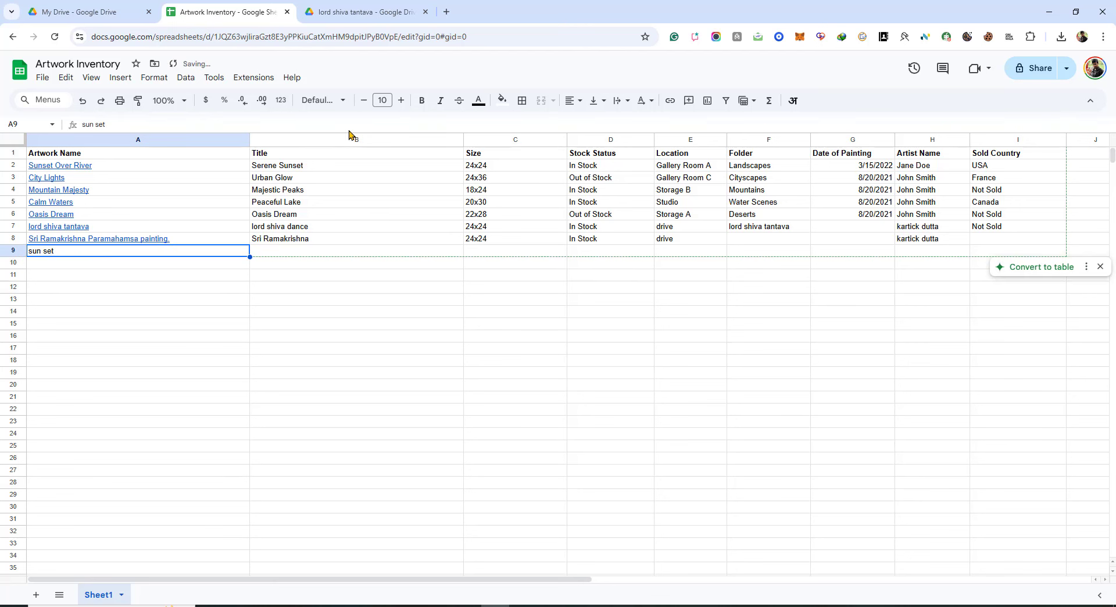
{"action": "left_click", "coordinate": [447, 13]}
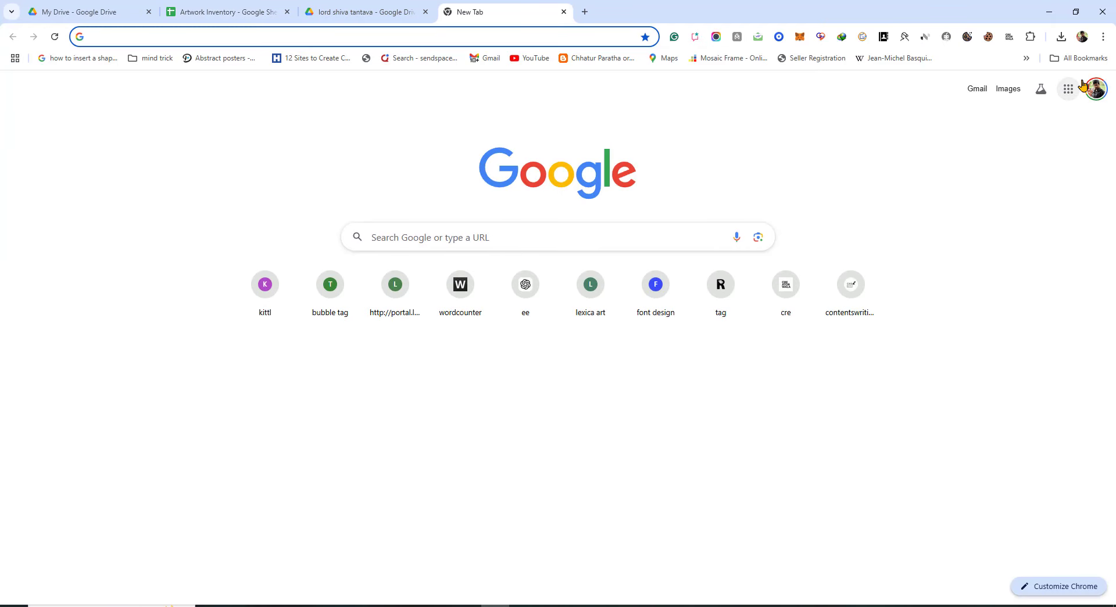
Reach Google Sheets through the apps grid and open Artwork Inventory from recent files.
{"action": "left_click", "coordinate": [1069, 88]}
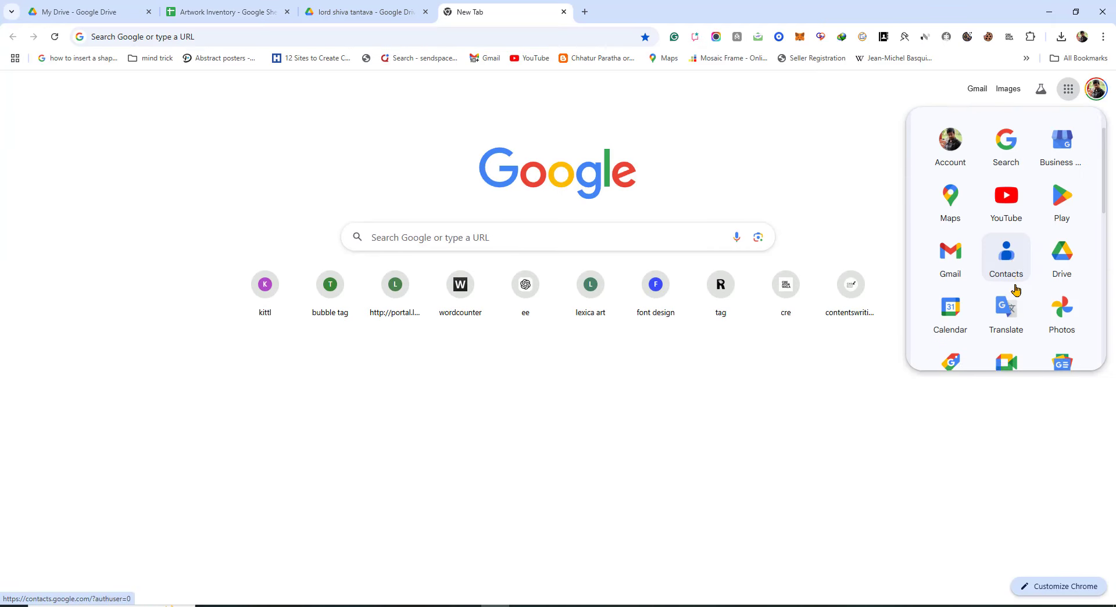
{"action": "scroll", "coordinate": [1014, 290], "scroll_direction": "down", "scroll_amount": 2}
{"action": "scroll", "coordinate": [1015, 294], "scroll_direction": "down", "scroll_amount": 2}
{"action": "scroll", "coordinate": [1014, 295], "scroll_direction": "up", "scroll_amount": 1}
{"action": "scroll", "coordinate": [1016, 296], "scroll_direction": "down", "scroll_amount": 1}
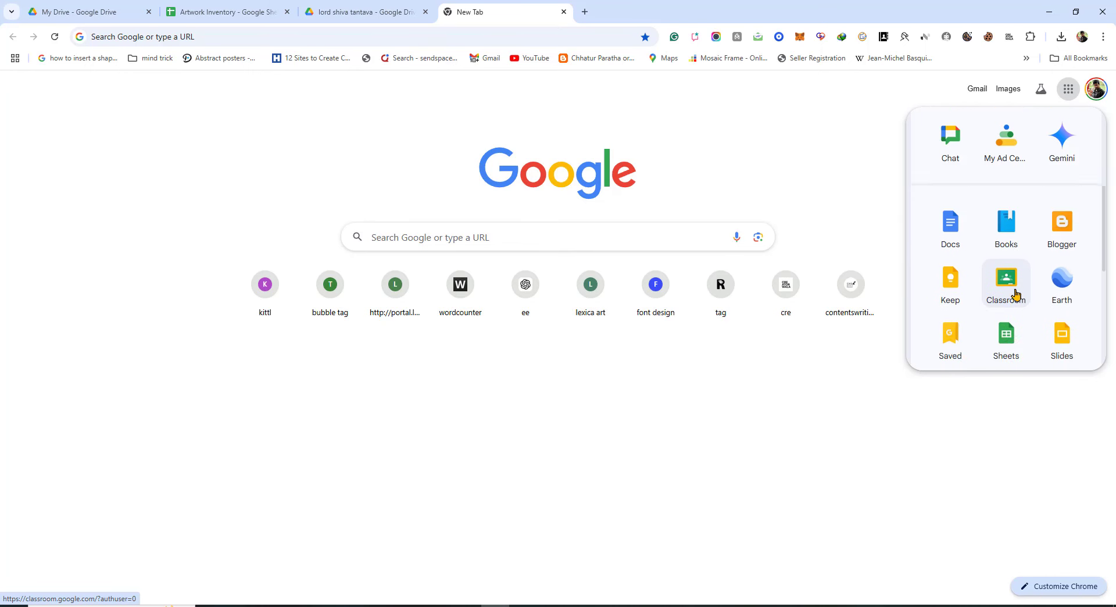
{"action": "scroll", "coordinate": [1014, 273], "scroll_direction": "down", "scroll_amount": 2}
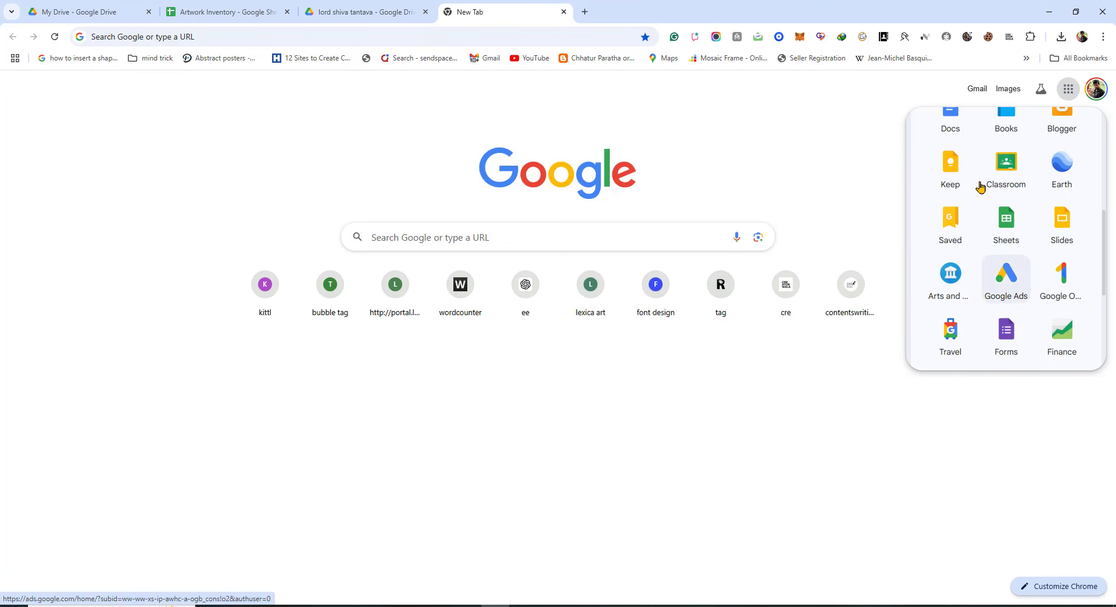
{"action": "left_click", "coordinate": [1015, 230]}
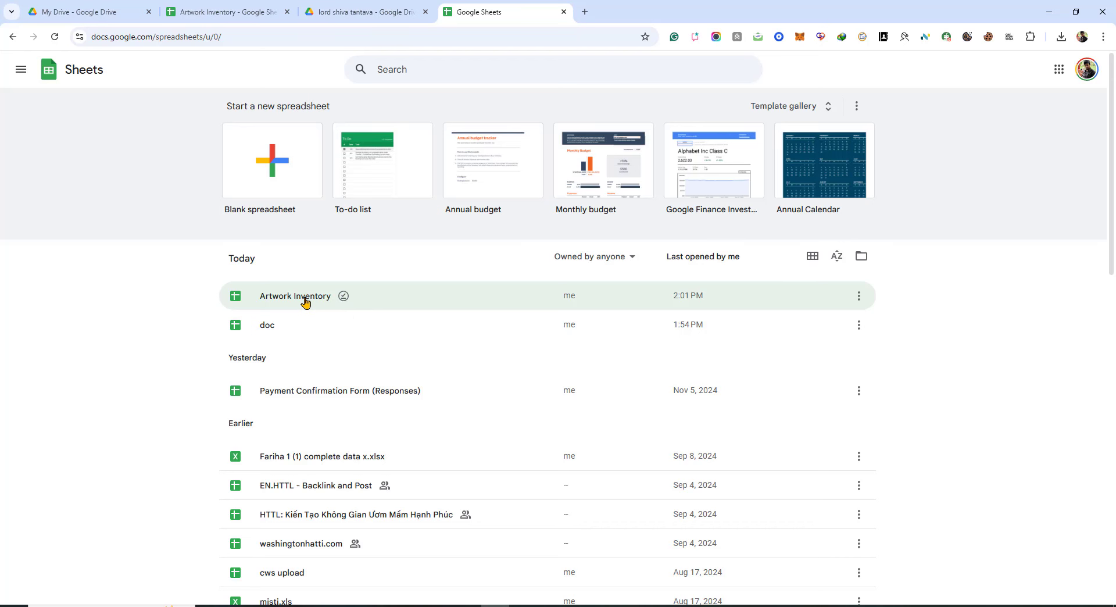
{"action": "left_click", "coordinate": [307, 300]}
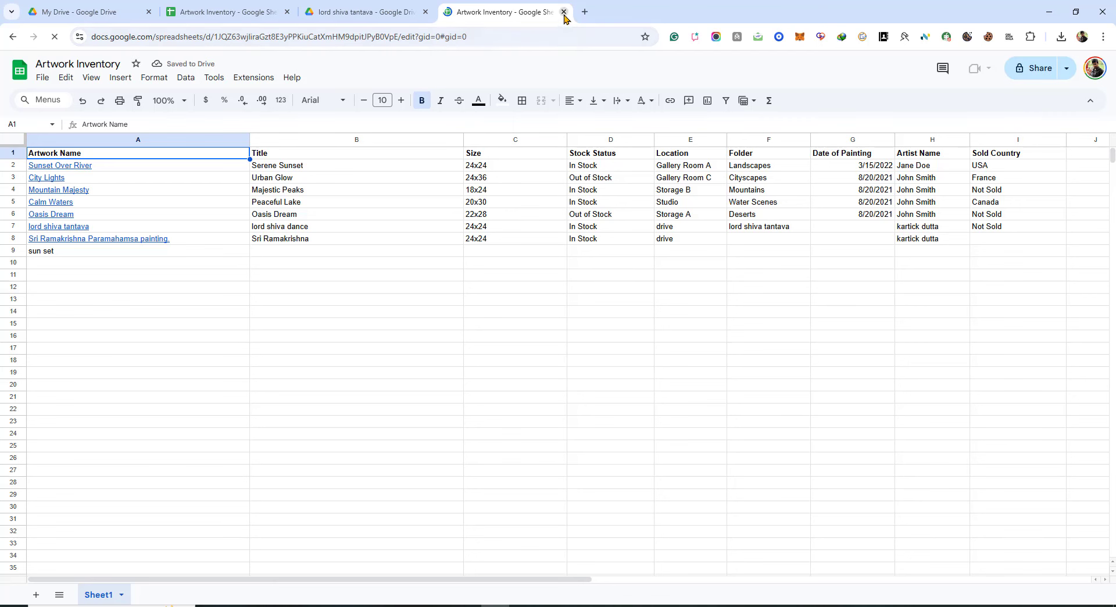
Open the sheet's Apps Script project and run createFolders to make the sun set folder.
{"action": "left_click", "coordinate": [252, 78]}
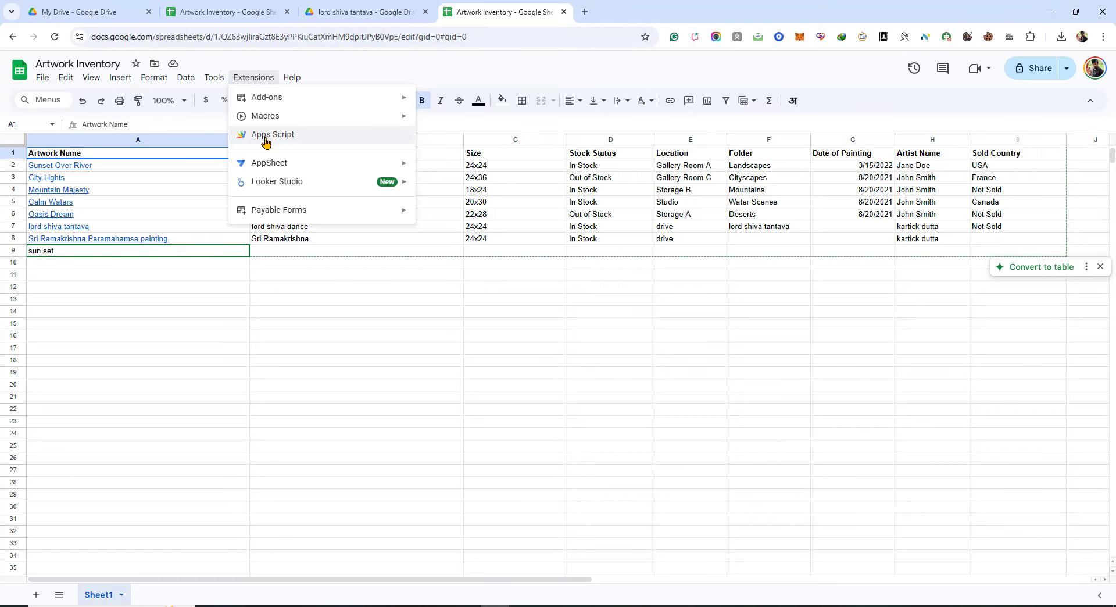
{"action": "left_click", "coordinate": [261, 139]}
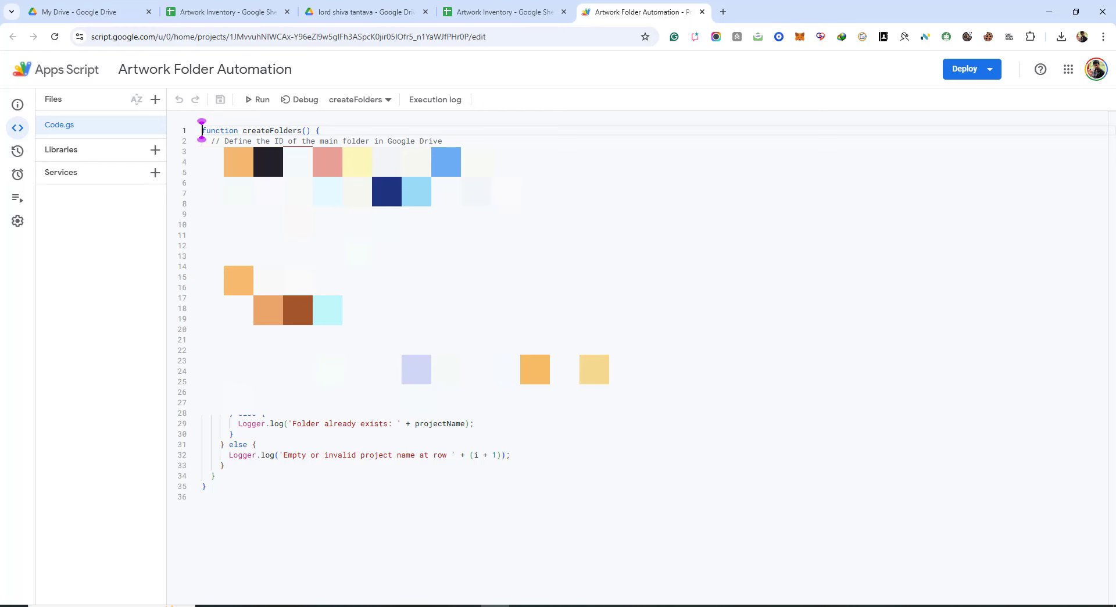
{"action": "left_click", "coordinate": [261, 99]}
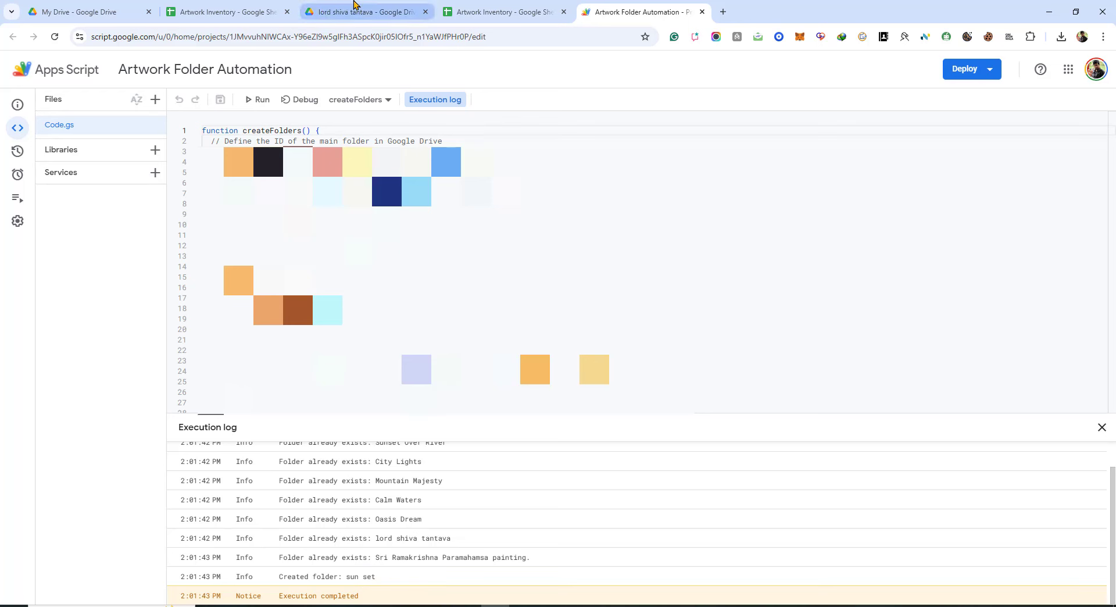
{"action": "mouse_move", "coordinate": [354, 2]}
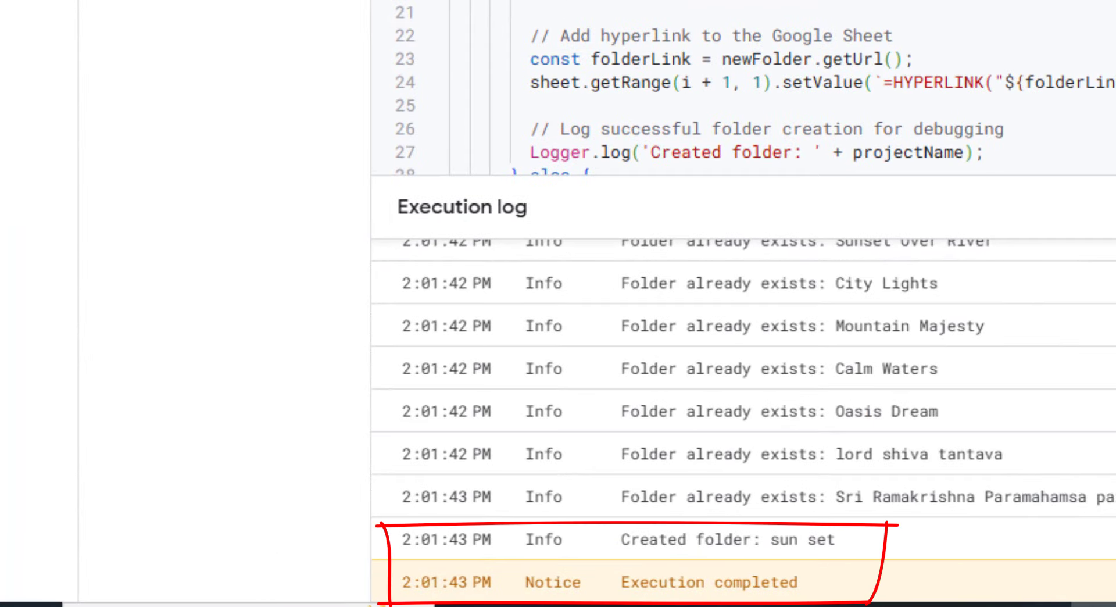
Refresh the Artwork folder, open the new sun set folder, then return to the sheet.
{"action": "left_click", "coordinate": [259, 108]}
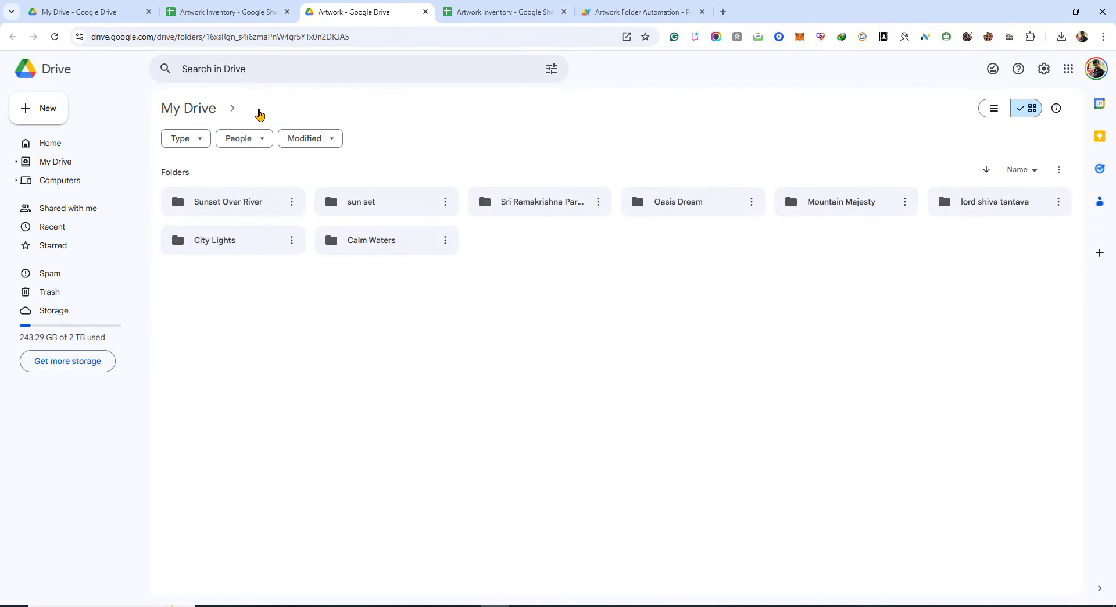
{"action": "left_click", "coordinate": [54, 36]}
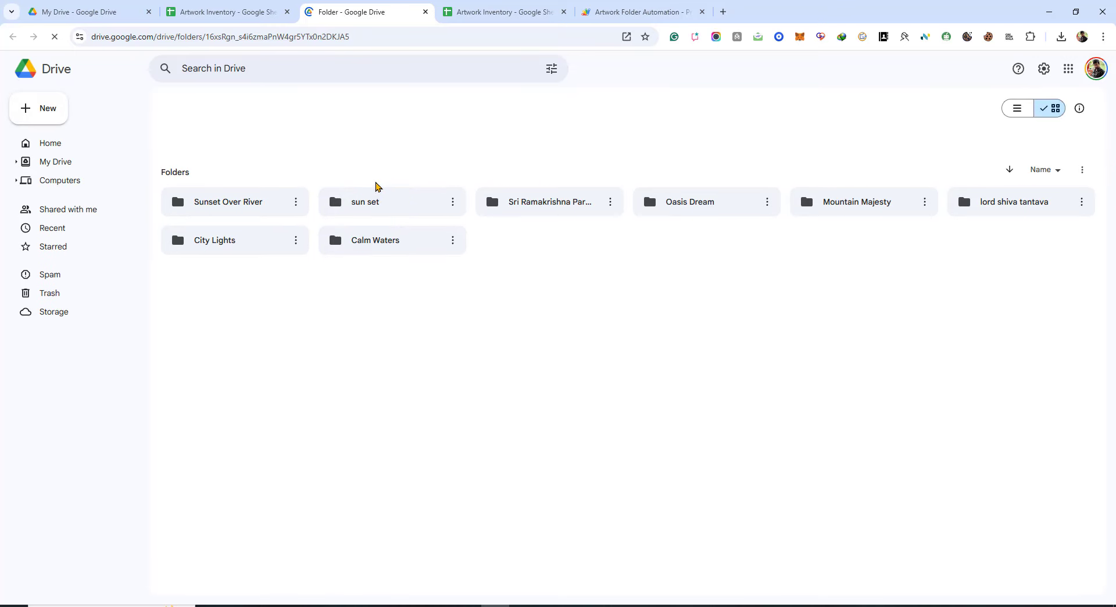
{"action": "double_click", "coordinate": [378, 202]}
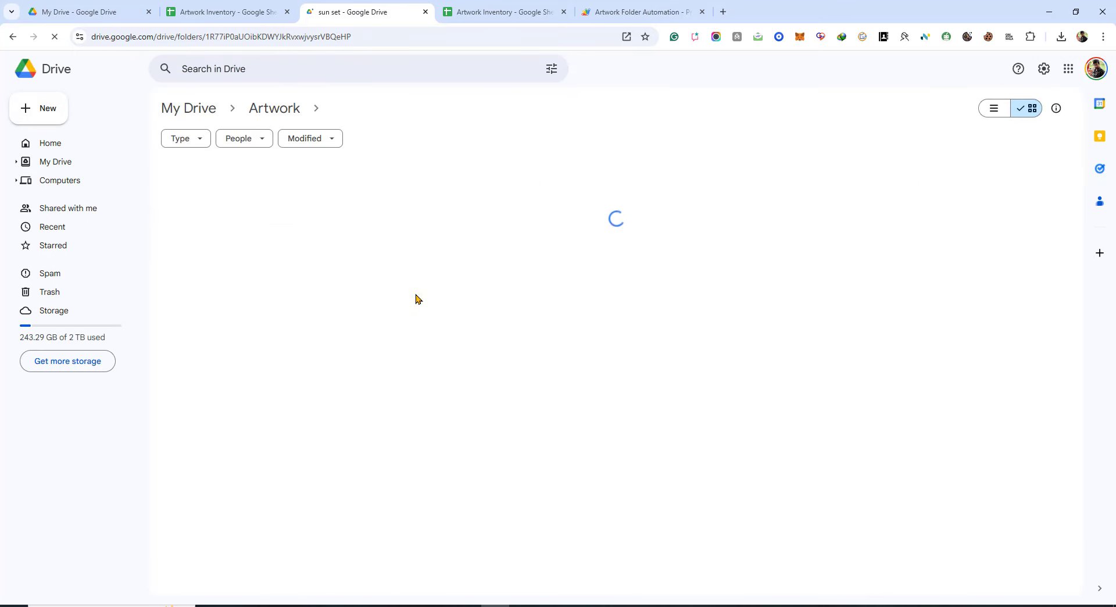
{"action": "left_click", "coordinate": [244, 12]}
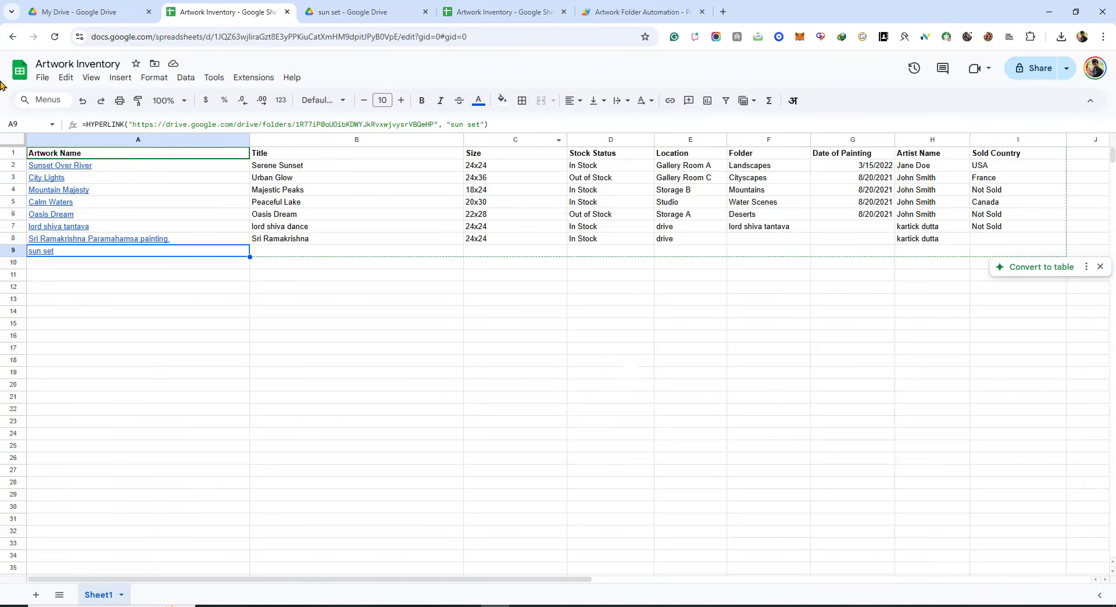
Reload the sheet, close extra tabs, and follow A9's sun set link to its empty folder.
{"action": "left_click", "coordinate": [54, 36]}
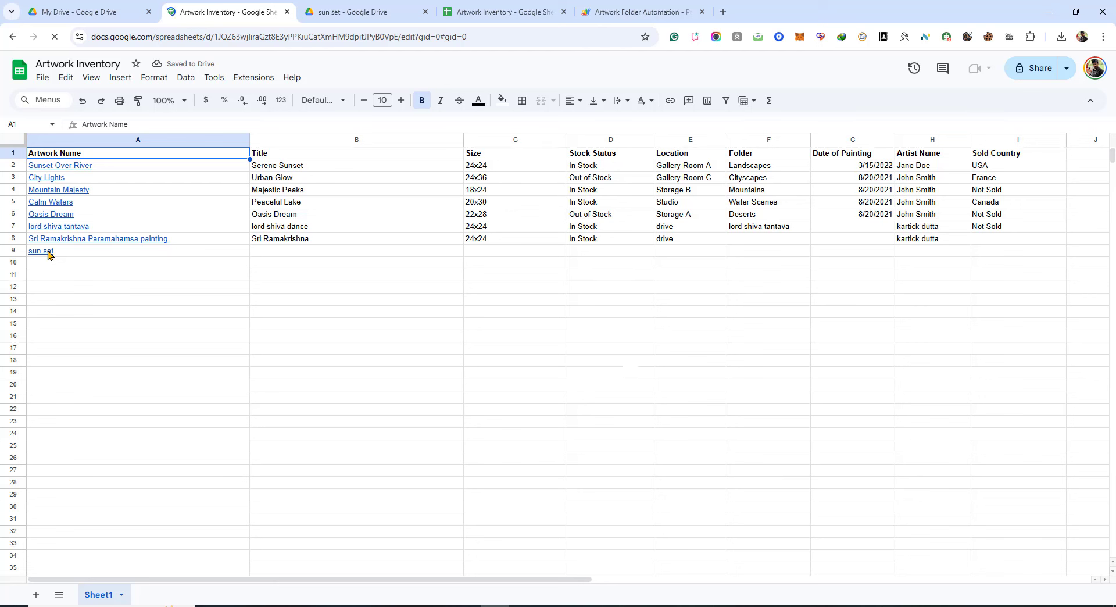
{"action": "mouse_move", "coordinate": [46, 251]}
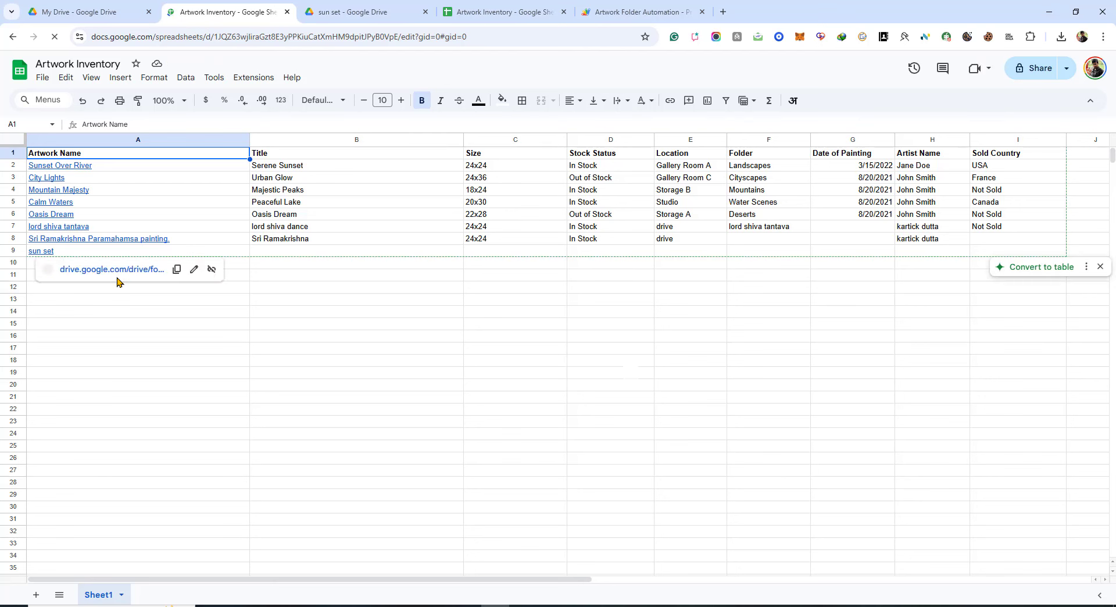
{"action": "left_click", "coordinate": [702, 12]}
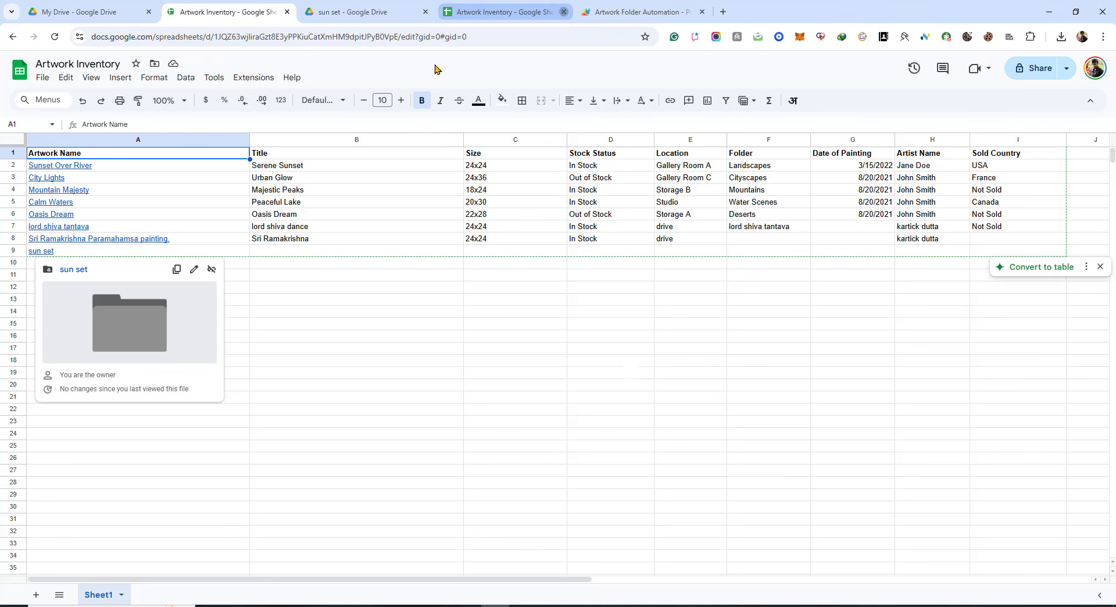
{"action": "left_click", "coordinate": [564, 12]}
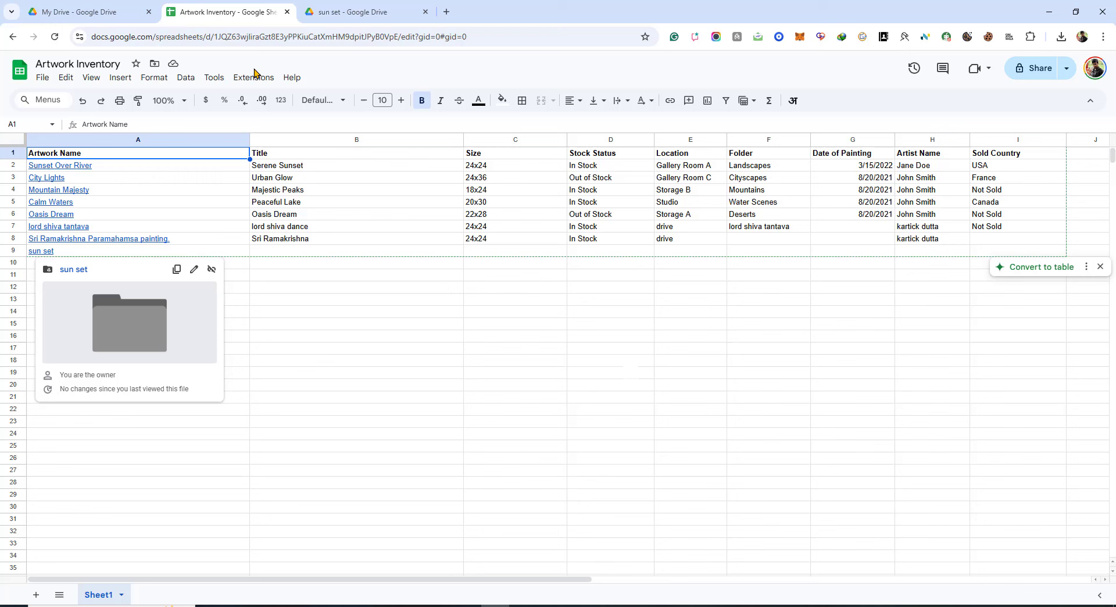
{"action": "left_click", "coordinate": [73, 270]}
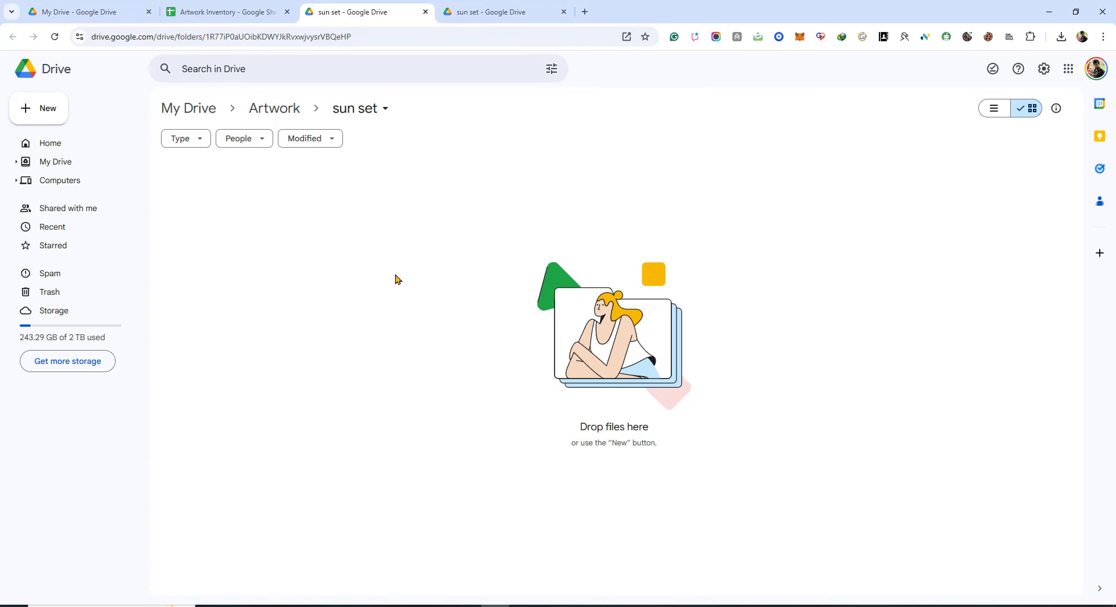
{"action": "left_click", "coordinate": [221, 12]}
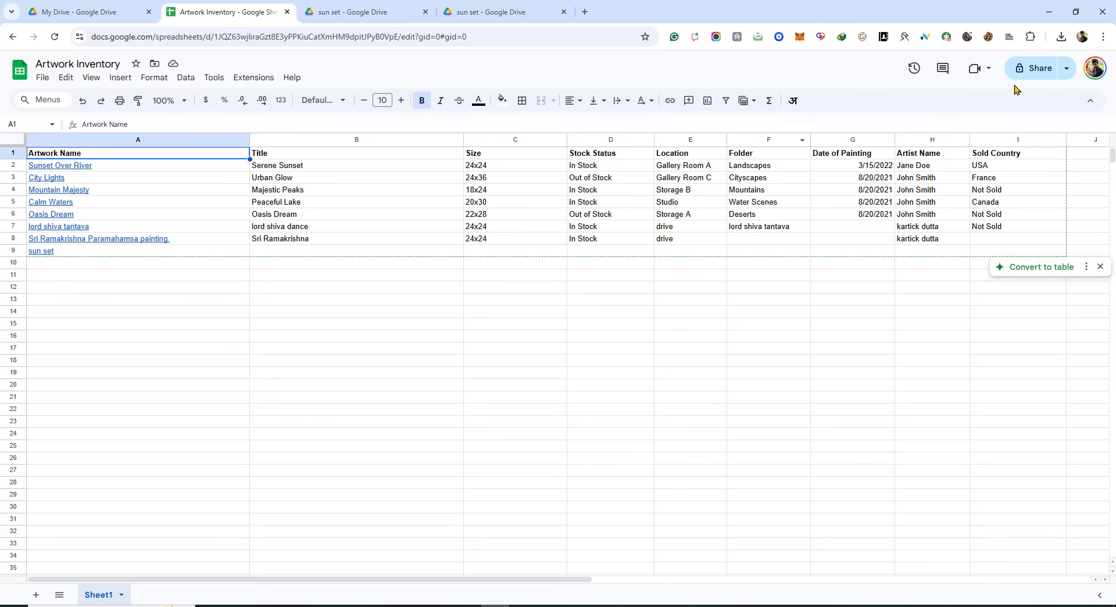
{"action": "left_click", "coordinate": [1067, 71]}
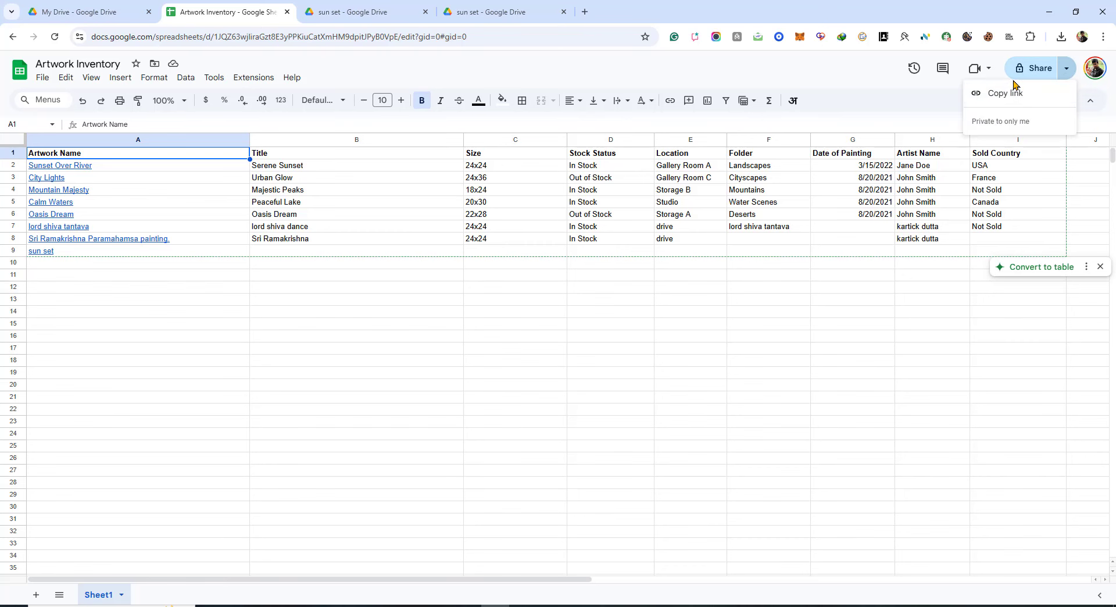
{"action": "left_click", "coordinate": [1032, 68]}
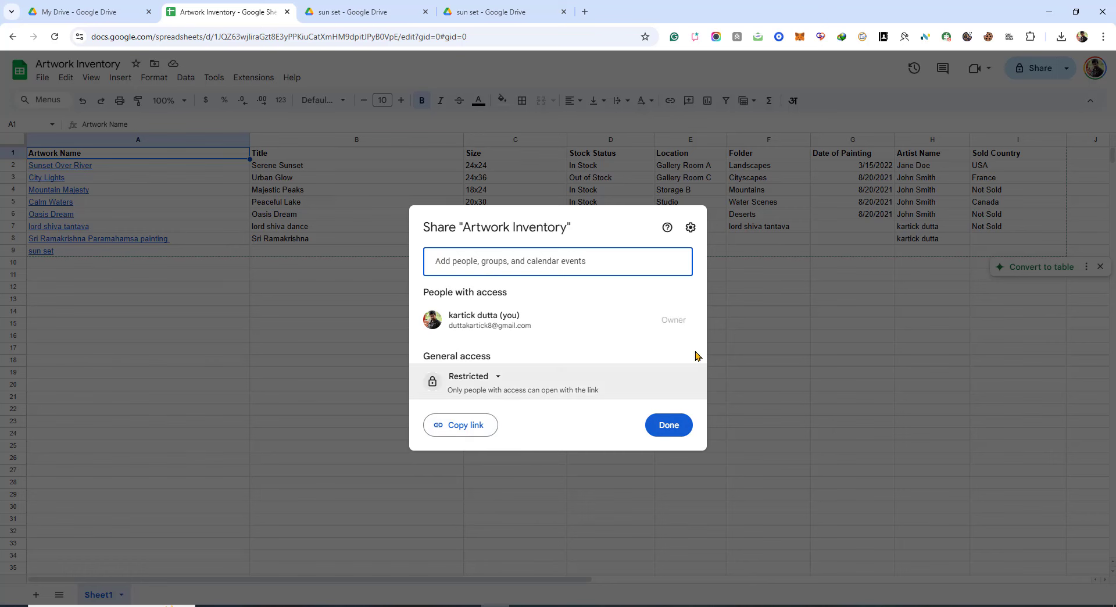
{"action": "left_click", "coordinate": [789, 298]}
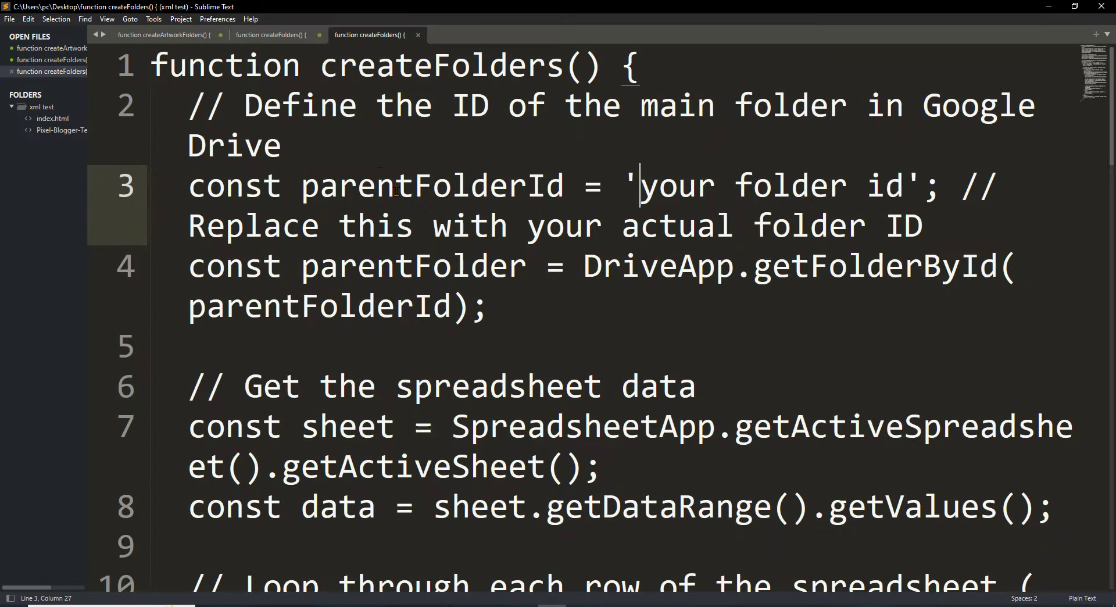
Select the 'your folder id' placeholder on line 3, then minimize Sublime and open a new Chrome tab.
{"action": "left_click_drag", "start_coordinate": [640, 177], "coordinate": [905, 182]}
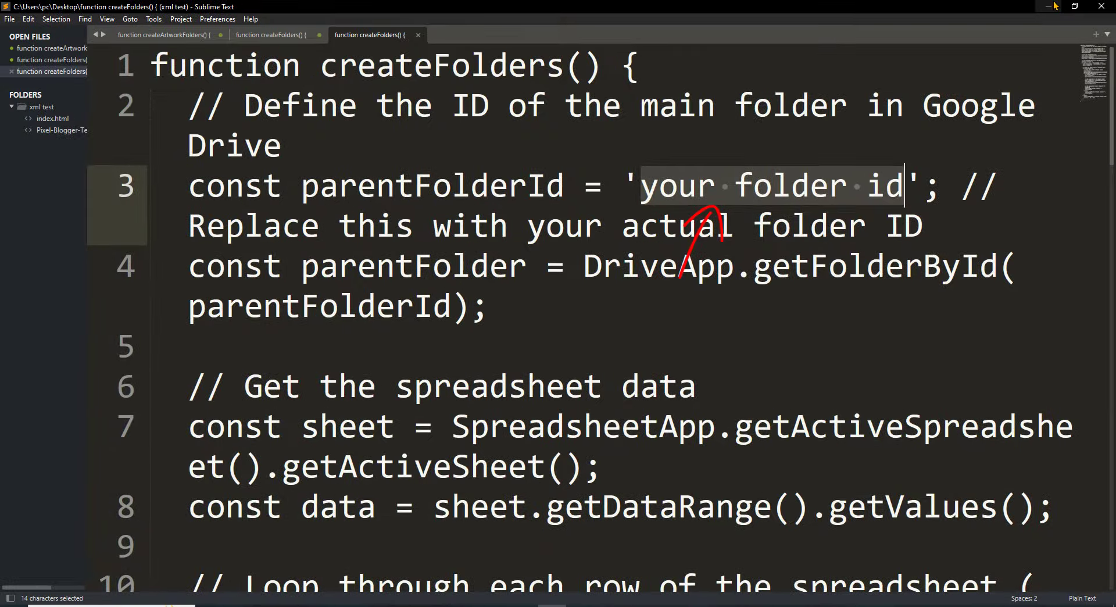
{"action": "left_click", "coordinate": [1050, 6]}
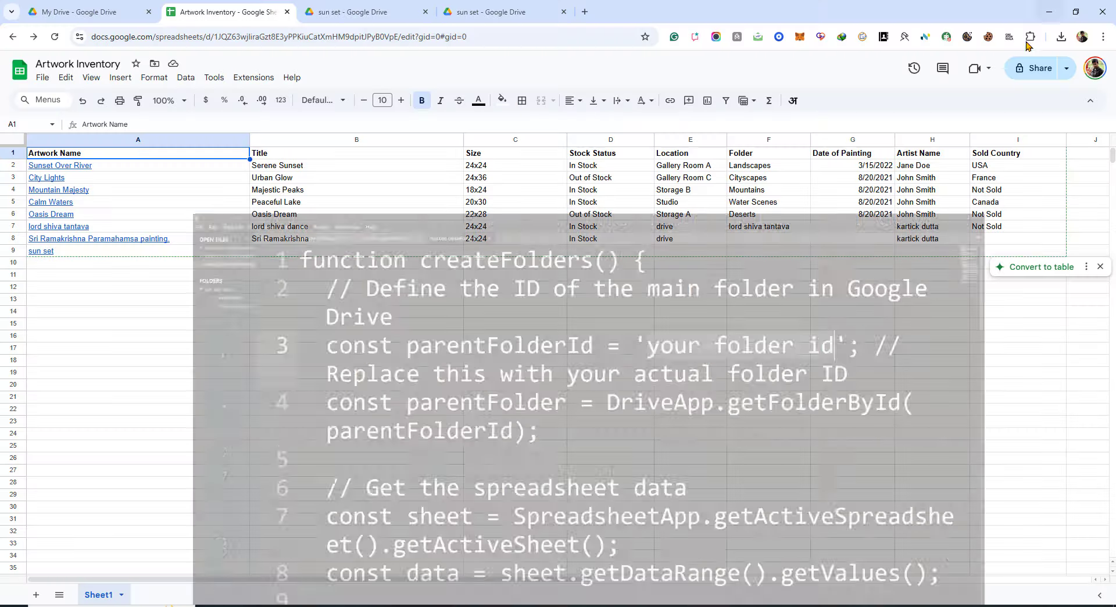
{"action": "left_click", "coordinate": [583, 12]}
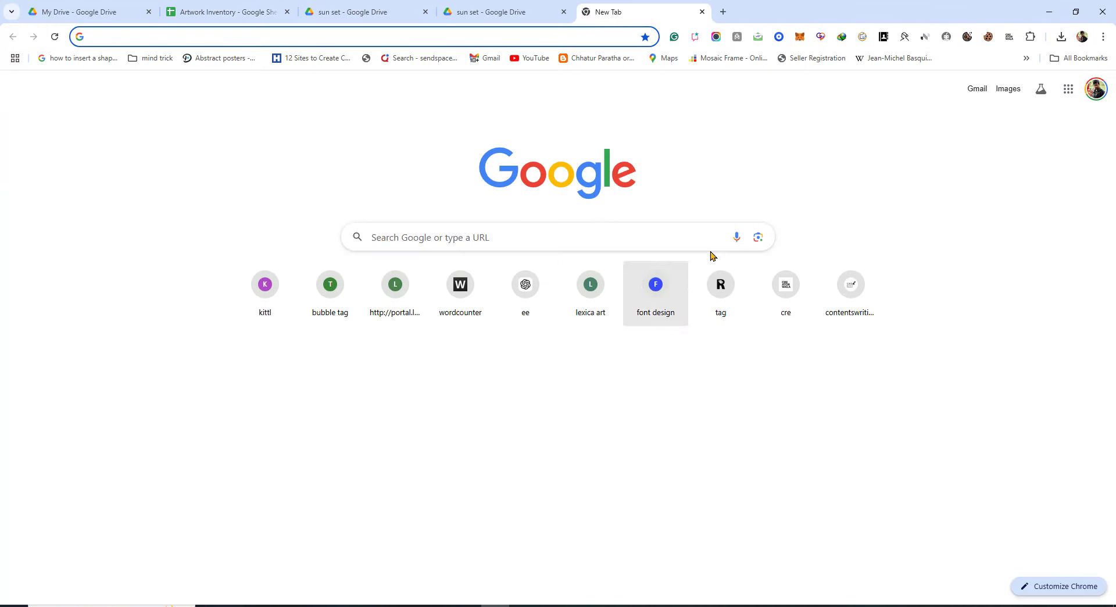
Go to Drive via the apps launcher and add a new My Drive folder named 'products'.
{"action": "left_click", "coordinate": [1068, 89]}
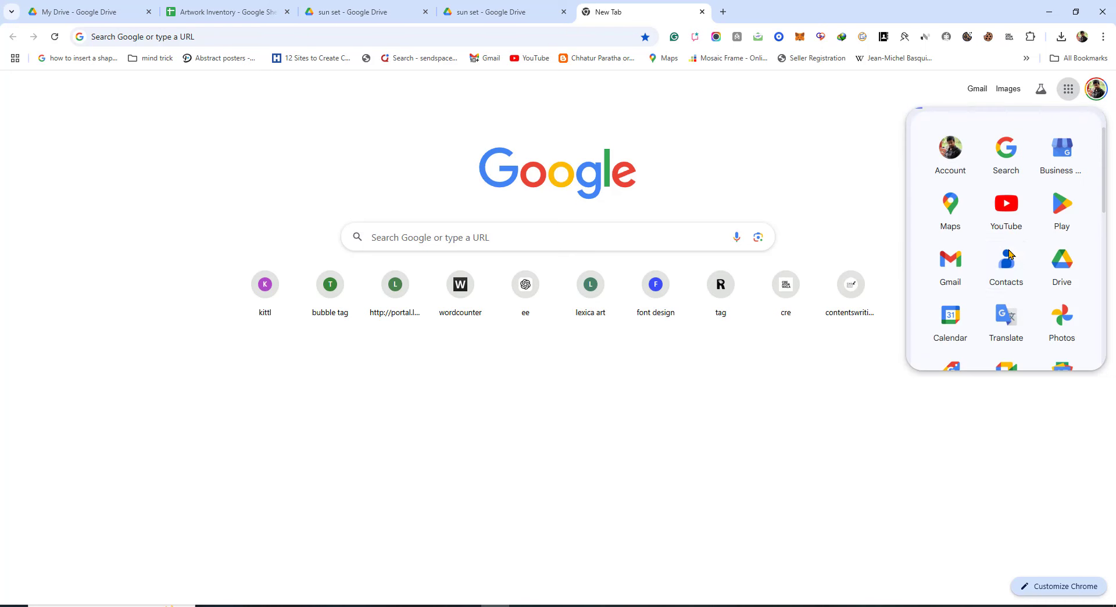
{"action": "left_click", "coordinate": [1059, 268]}
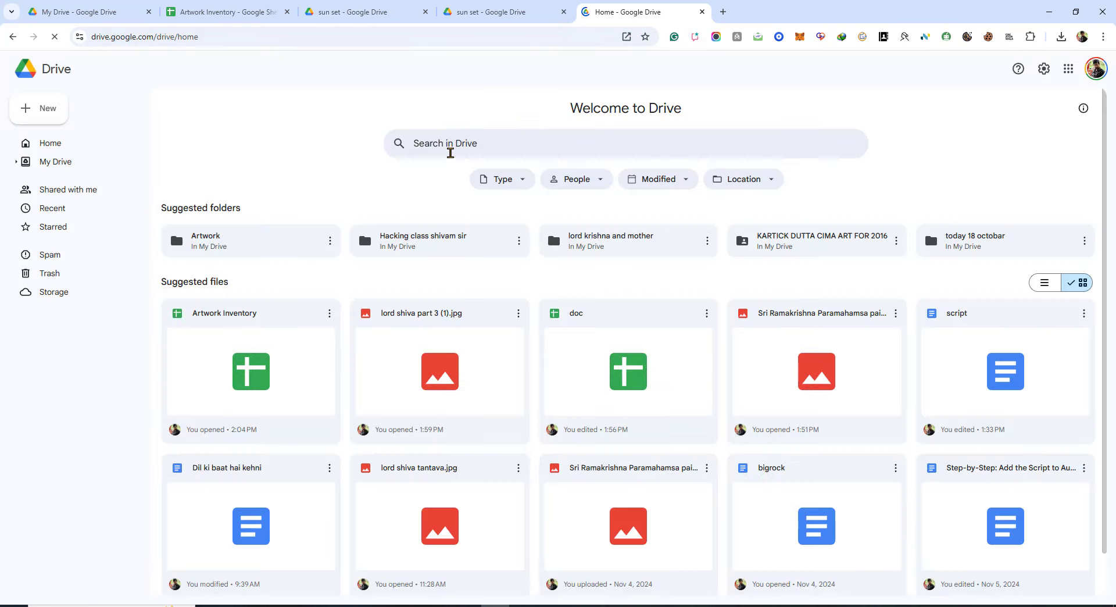
{"action": "left_click", "coordinate": [42, 109]}
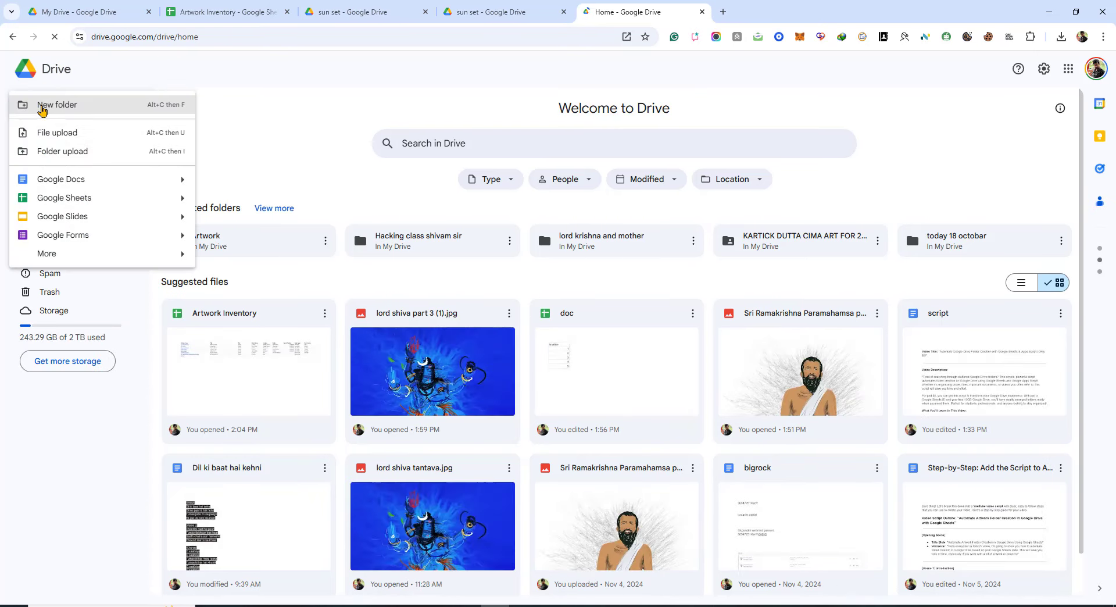
{"action": "left_click", "coordinate": [125, 107]}
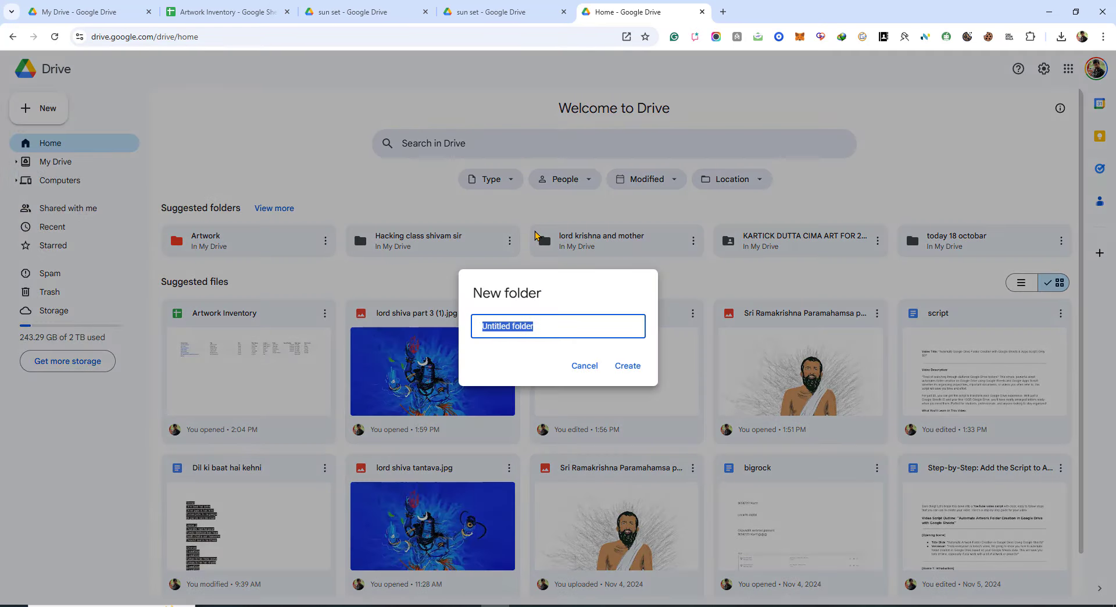
{"action": "key", "text": "BackSpace"}
{"action": "type", "text": "pro"}
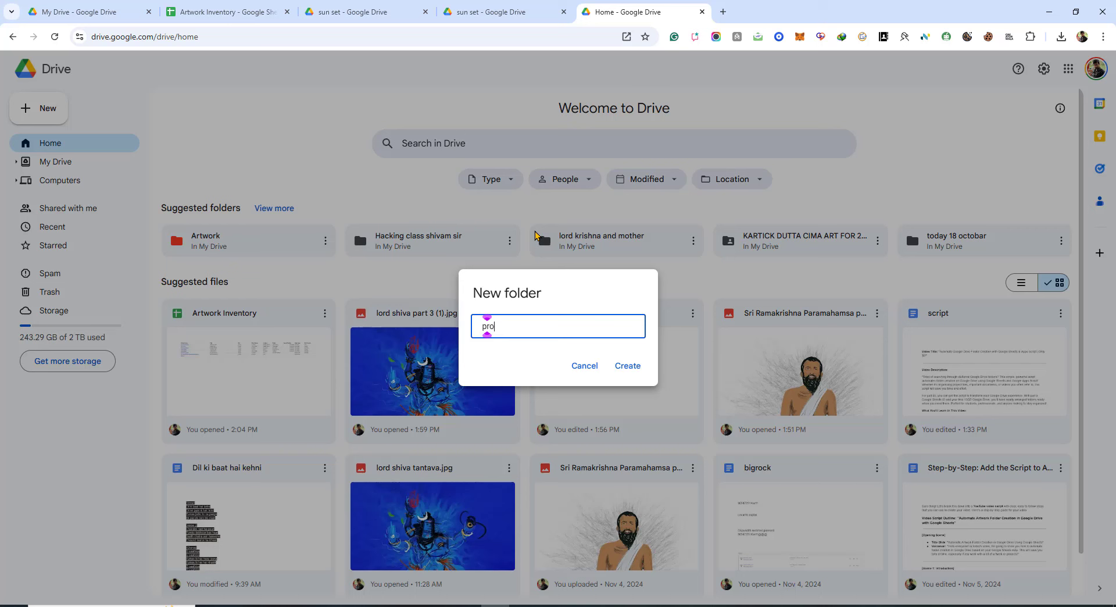
{"action": "type", "text": "ducts"}
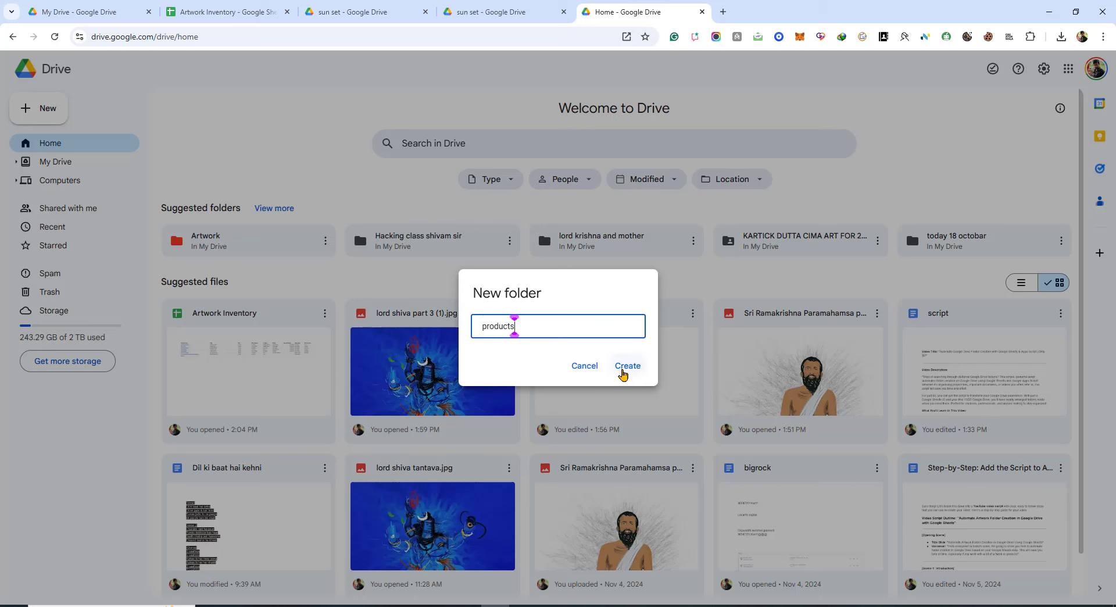
{"action": "left_click", "coordinate": [625, 366]}
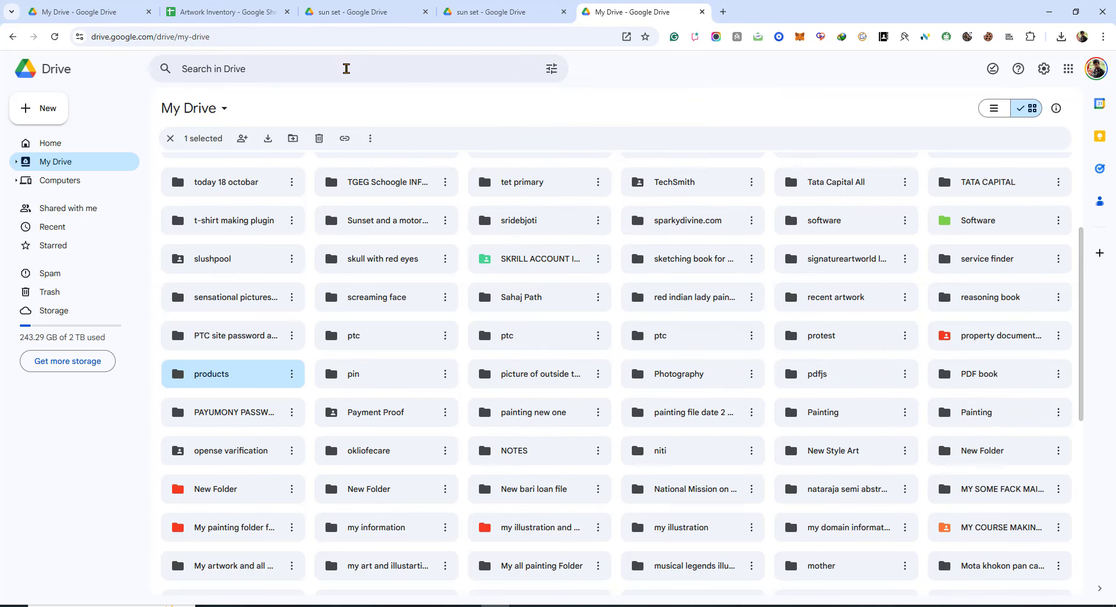
Set the products folder's colour to orange, then open the still-empty folder.
{"action": "left_click", "coordinate": [292, 375]}
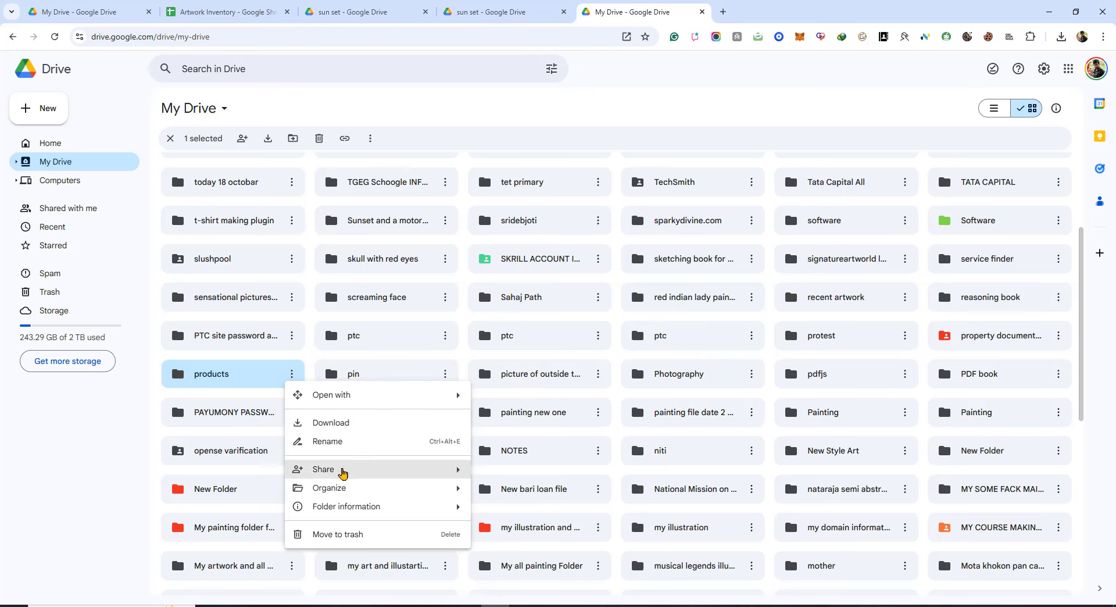
{"action": "mouse_move", "coordinate": [343, 473]}
{"action": "mouse_move", "coordinate": [356, 511]}
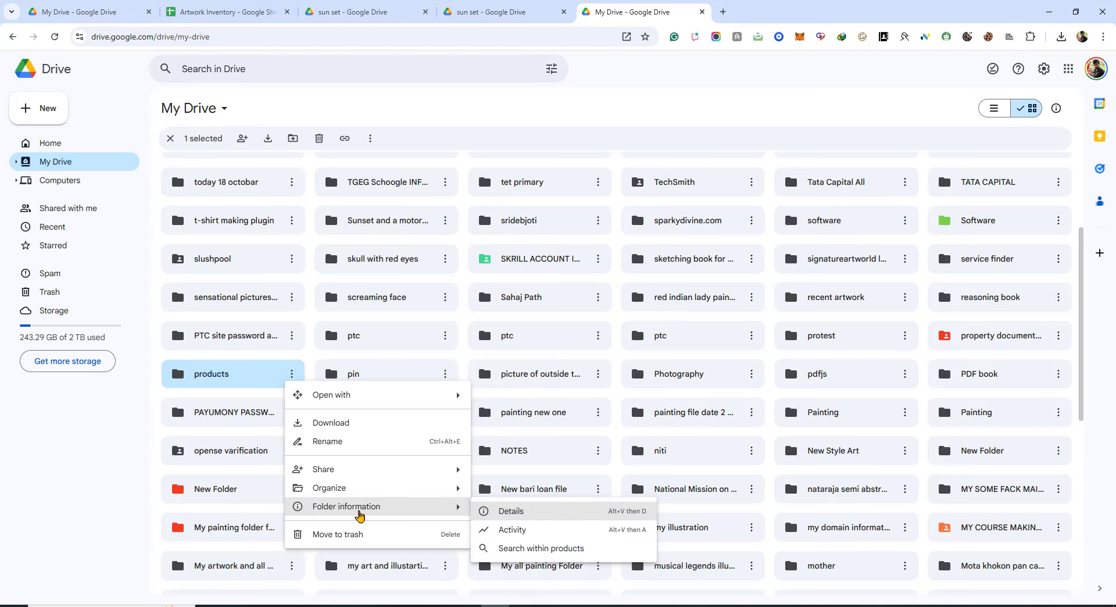
{"action": "mouse_move", "coordinate": [367, 491]}
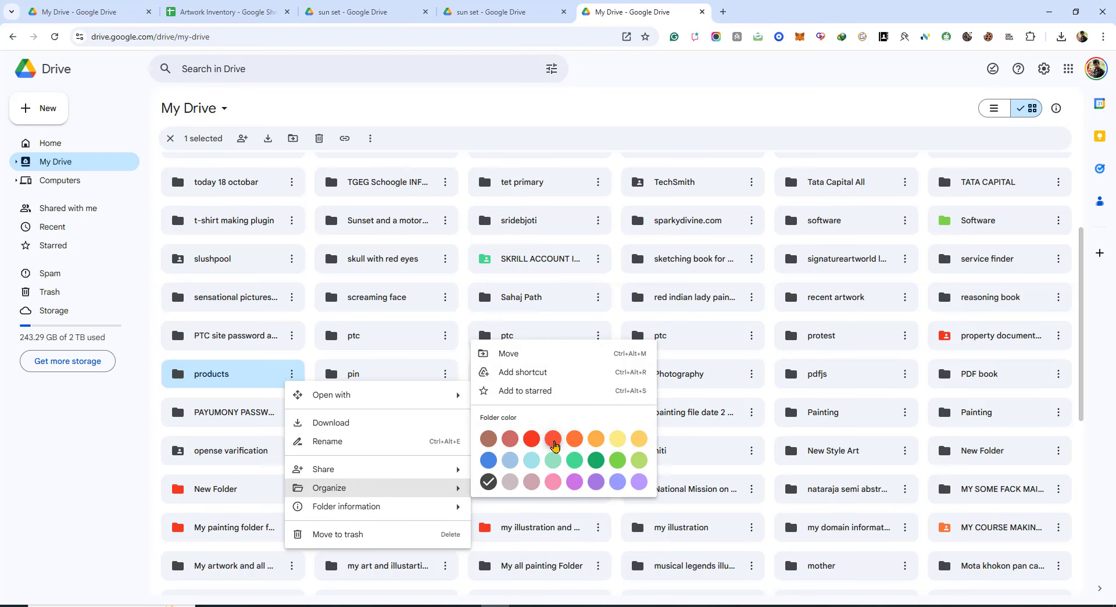
{"action": "left_click", "coordinate": [576, 445]}
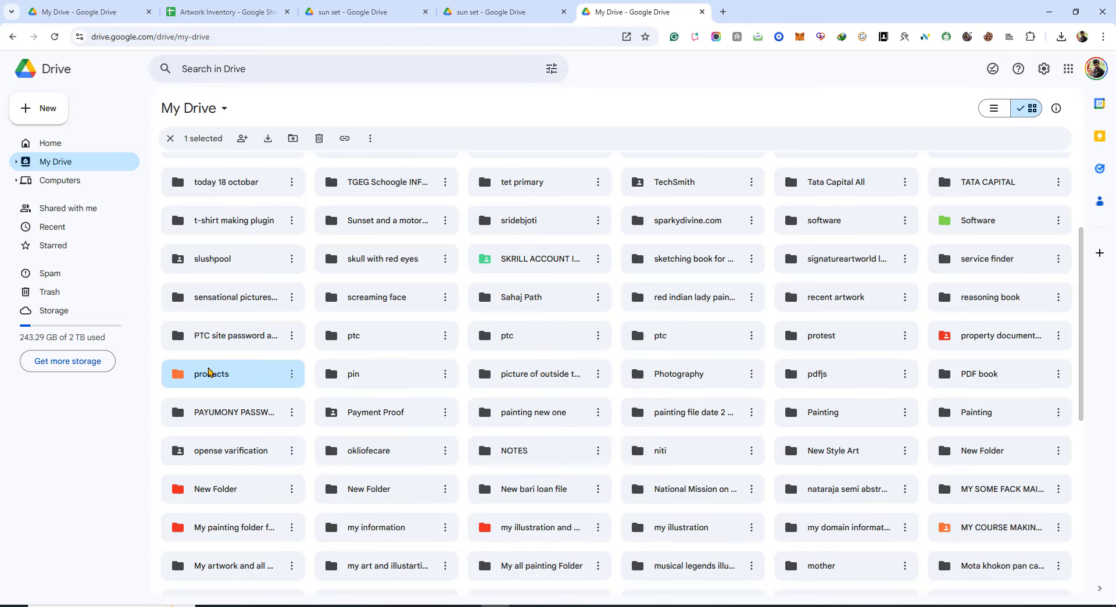
{"action": "double_click", "coordinate": [208, 375]}
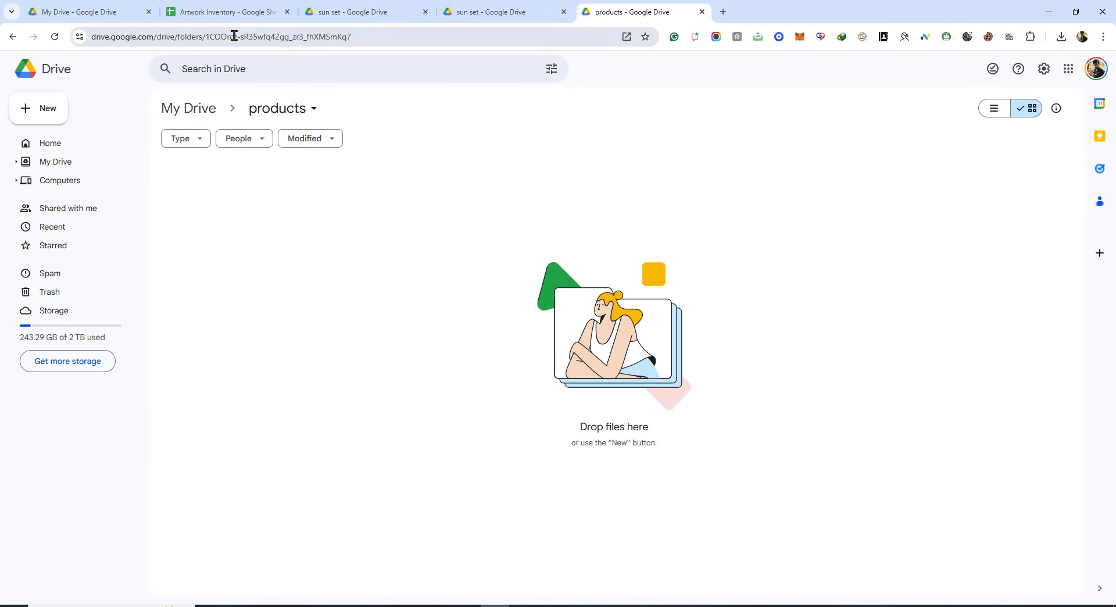
Copy the products folder's ID from the address bar and bring Sublime Text back up.
{"action": "left_click_drag", "start_coordinate": [206, 36], "coordinate": [391, 36]}
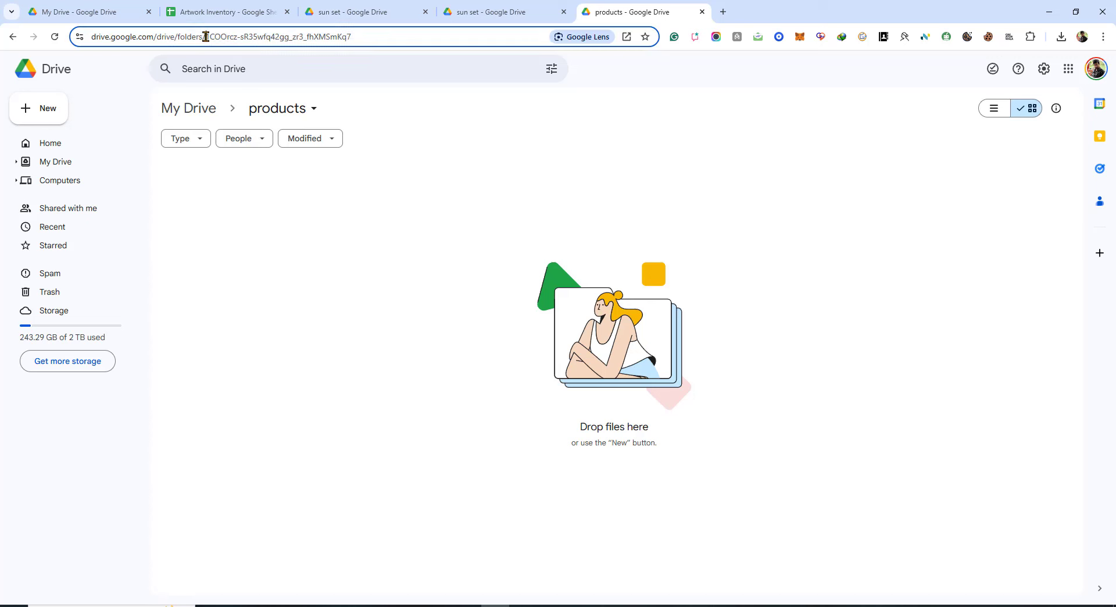
{"action": "right_click", "coordinate": [345, 39]}
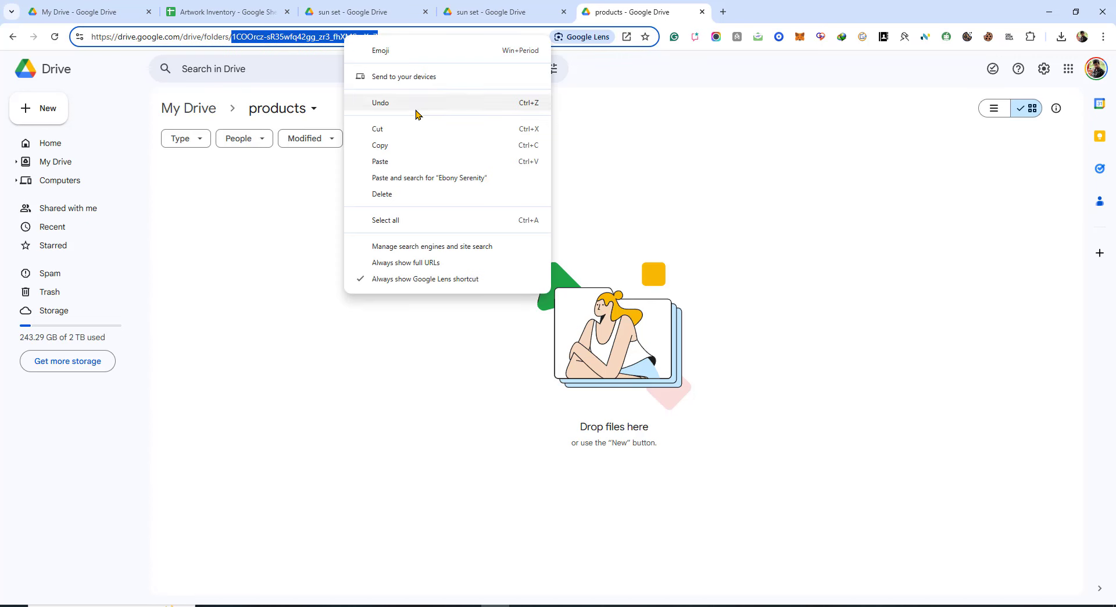
{"action": "left_click", "coordinate": [402, 146]}
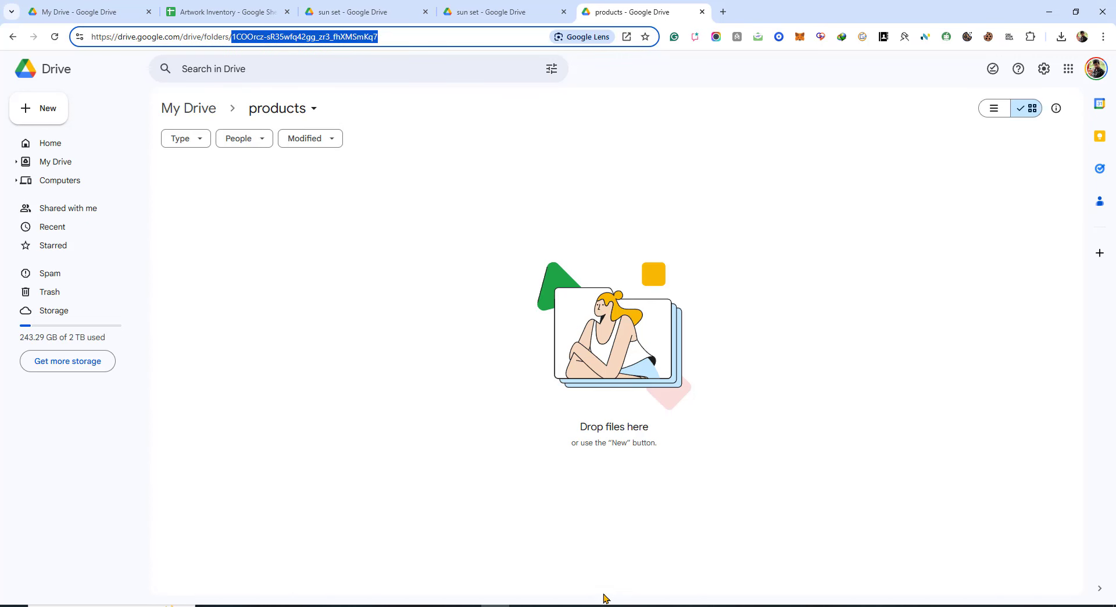
{"action": "left_click", "coordinate": [551, 606]}
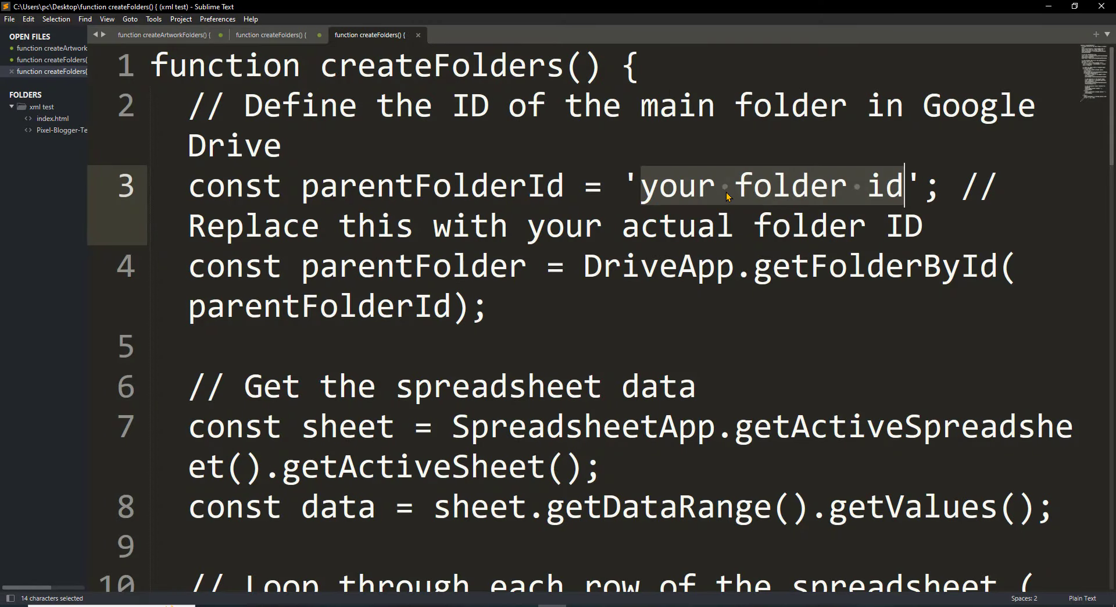
Replace the 'your folder id' placeholder with the pasted products folder ID, then copy the whole script.
{"action": "key", "text": "BackSpace"}
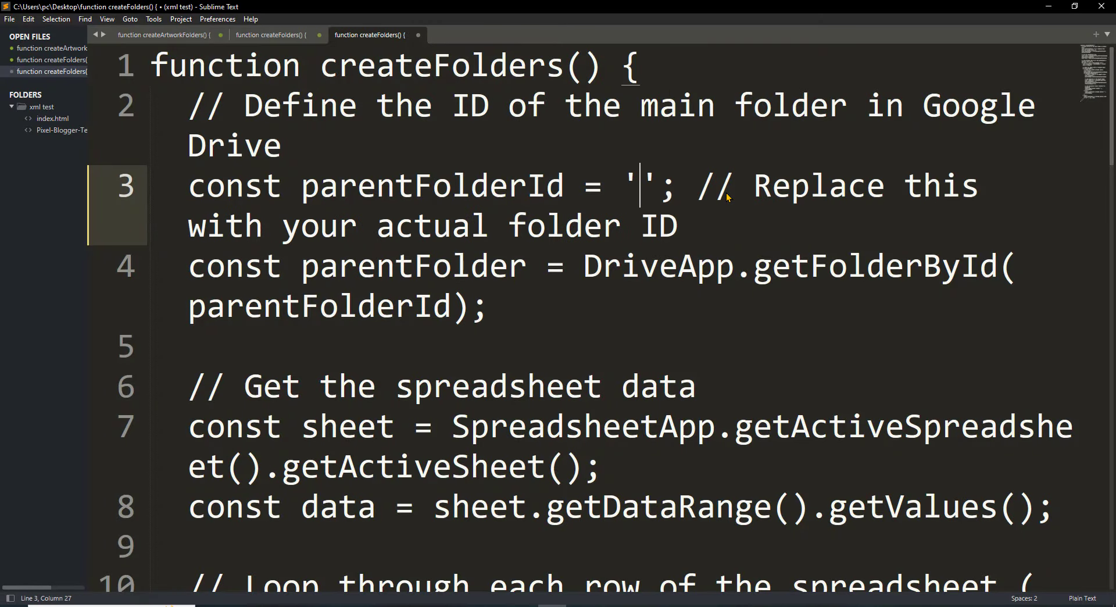
{"action": "key", "text": "ctrl+v"}
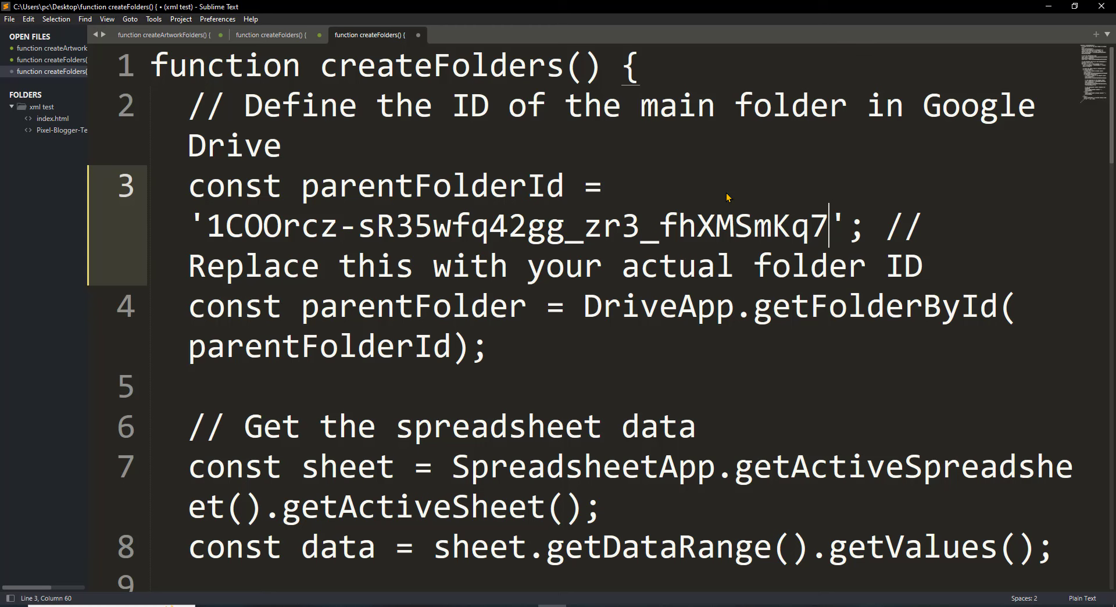
{"action": "key", "text": "ctrl+a"}
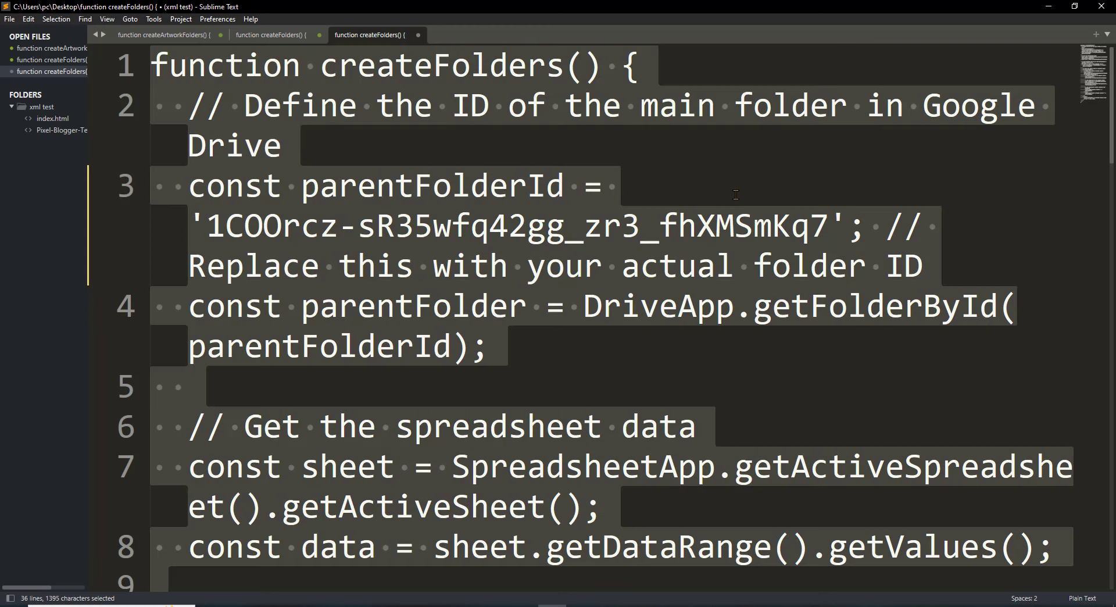
{"action": "key", "text": "ctrl+c"}
{"action": "left_click", "coordinate": [1049, 6]}
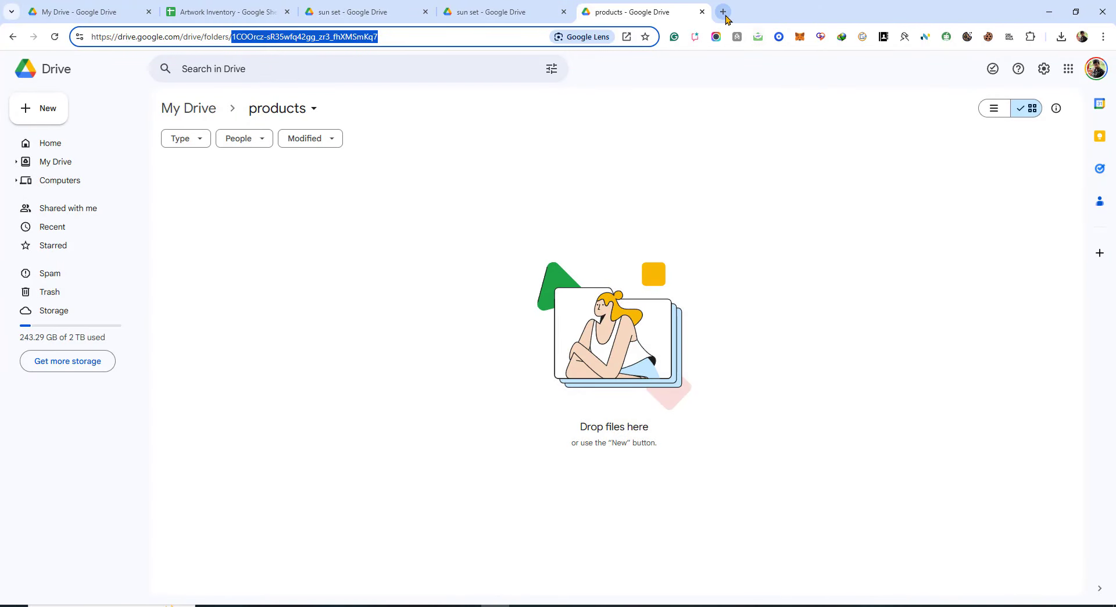
In a new tab, create a blank Google Sheets spreadsheet via the Google apps menu.
{"action": "left_click", "coordinate": [723, 12]}
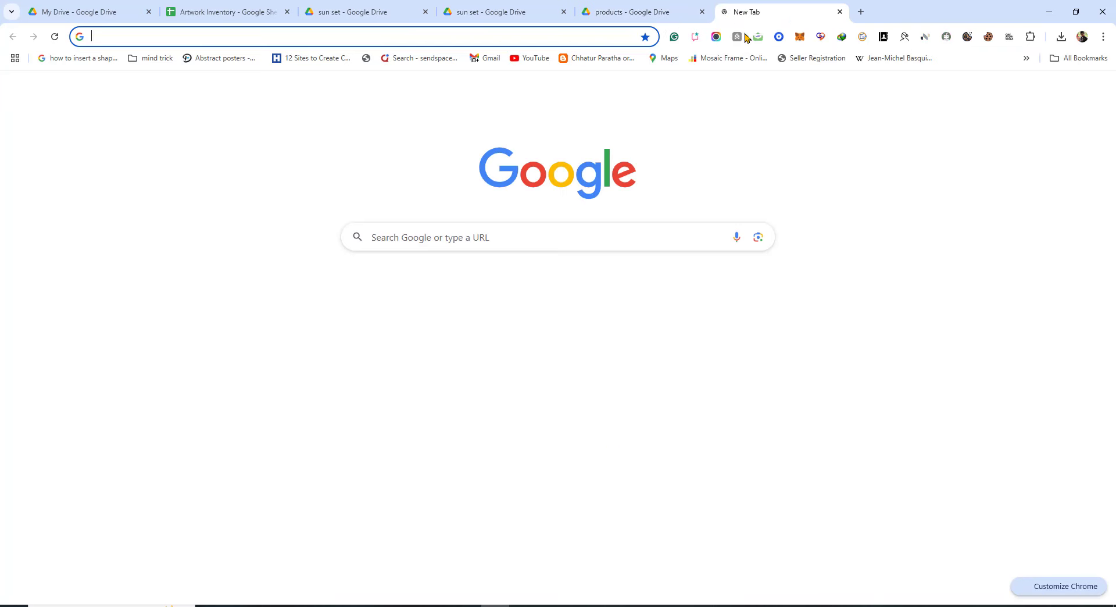
{"action": "left_click", "coordinate": [1068, 97]}
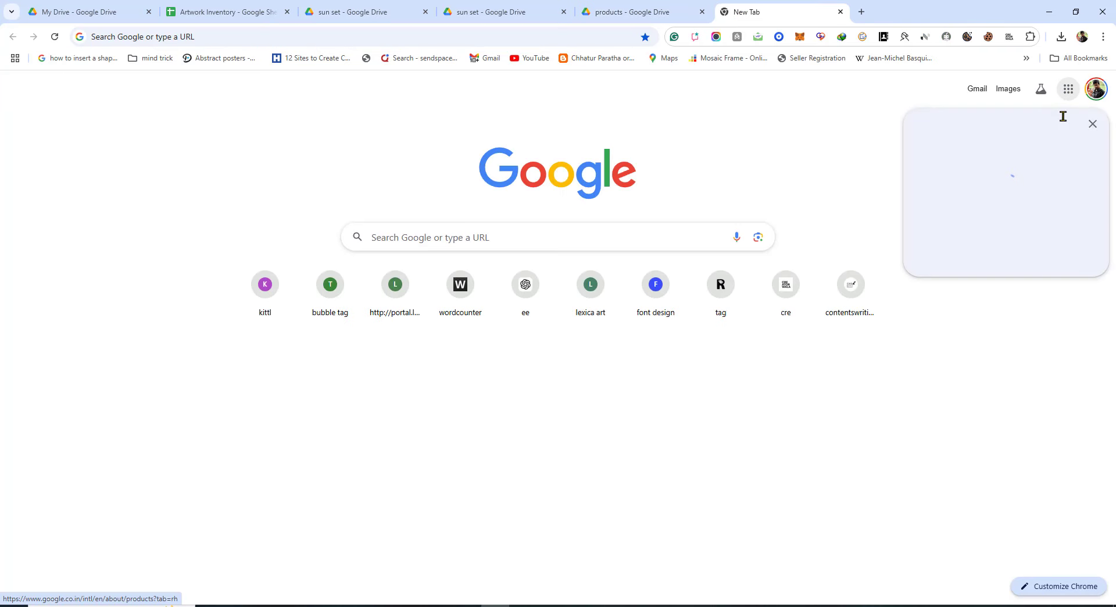
{"action": "scroll", "coordinate": [983, 273], "scroll_direction": "down", "scroll_amount": 3}
{"action": "scroll", "coordinate": [983, 274], "scroll_direction": "down", "scroll_amount": 3}
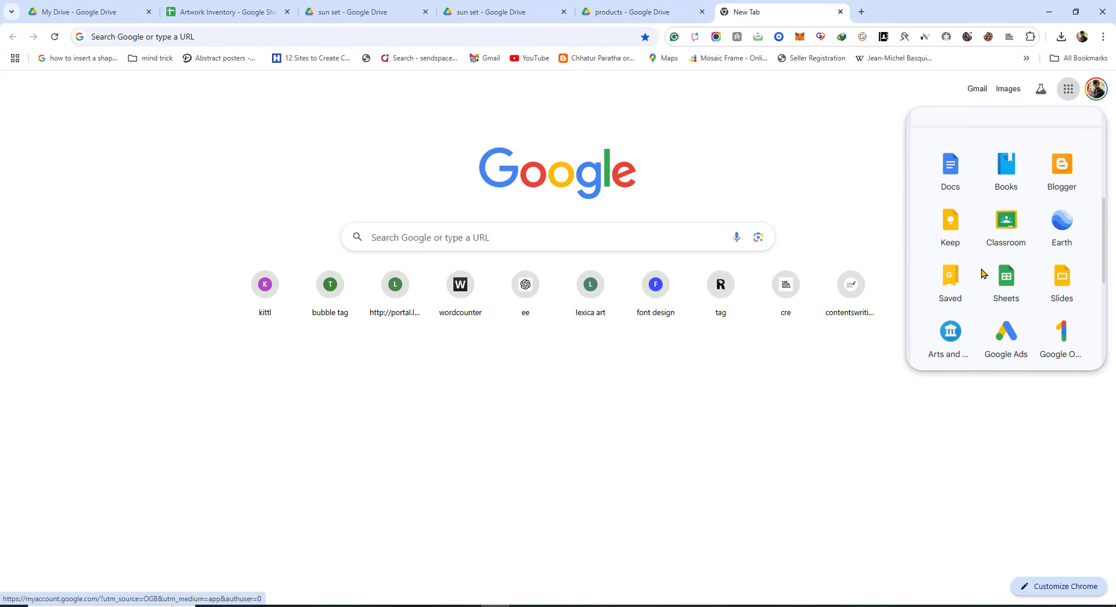
{"action": "scroll", "coordinate": [989, 244], "scroll_direction": "down", "scroll_amount": 3}
{"action": "scroll", "coordinate": [1088, 298], "scroll_direction": "up", "scroll_amount": 3}
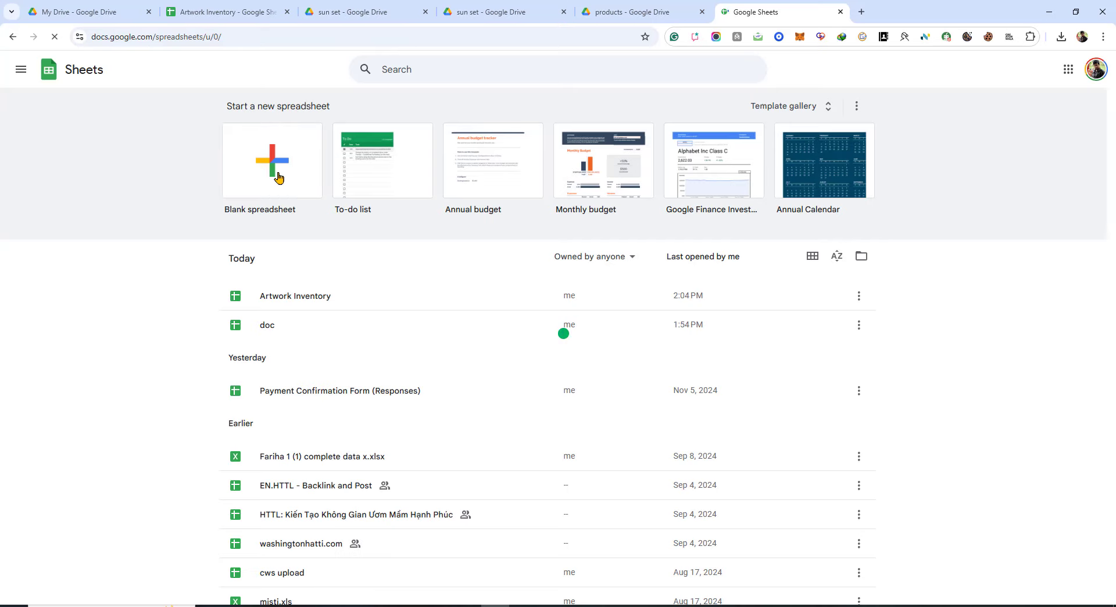
{"action": "left_click", "coordinate": [279, 184]}
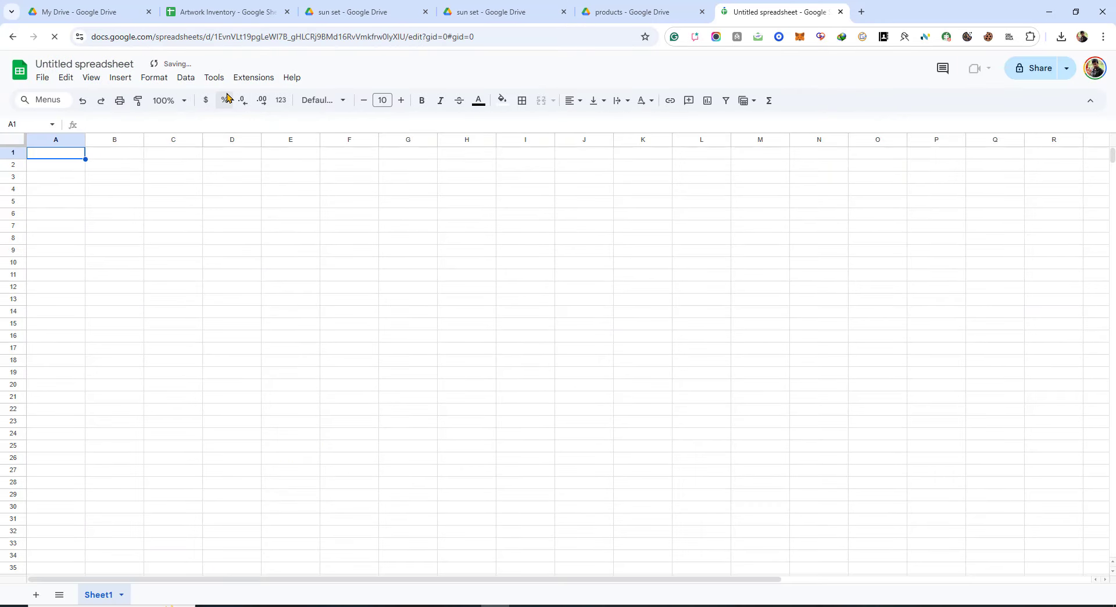
Rename the untitled spreadsheet to 'products doc'.
{"action": "left_click", "coordinate": [122, 64]}
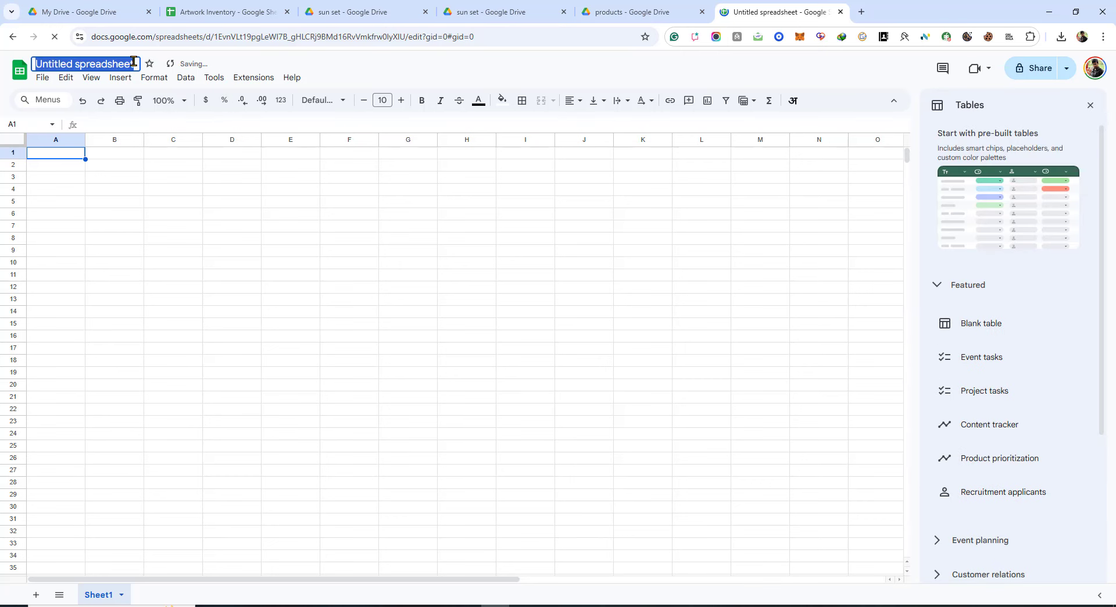
{"action": "key", "text": "BackSpace"}
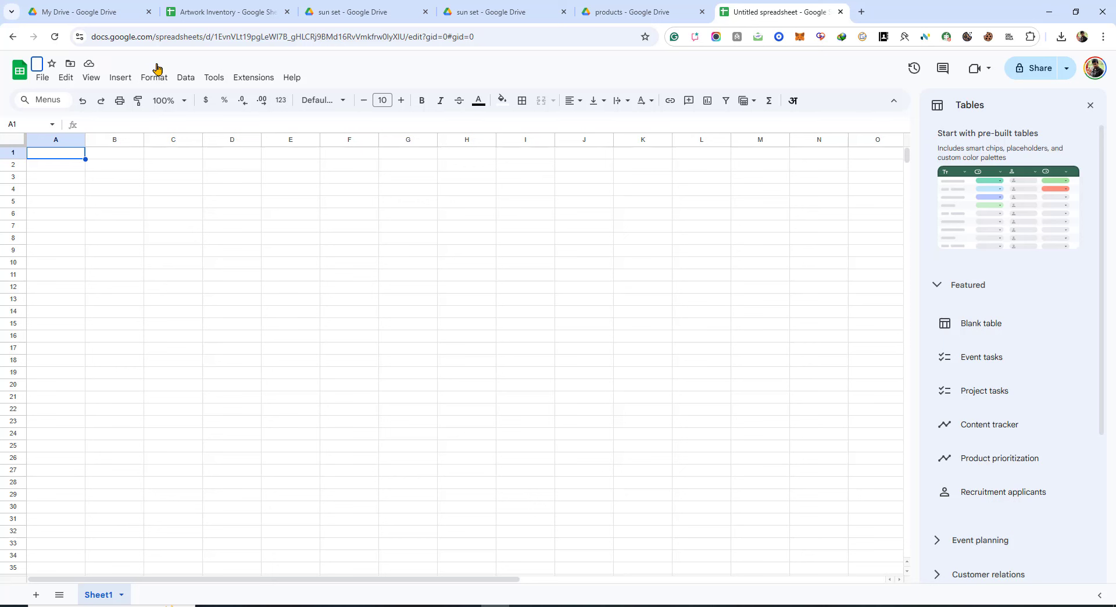
{"action": "type", "text": "pr"}
{"action": "type", "text": "o"}
{"action": "type", "text": "ducts"}
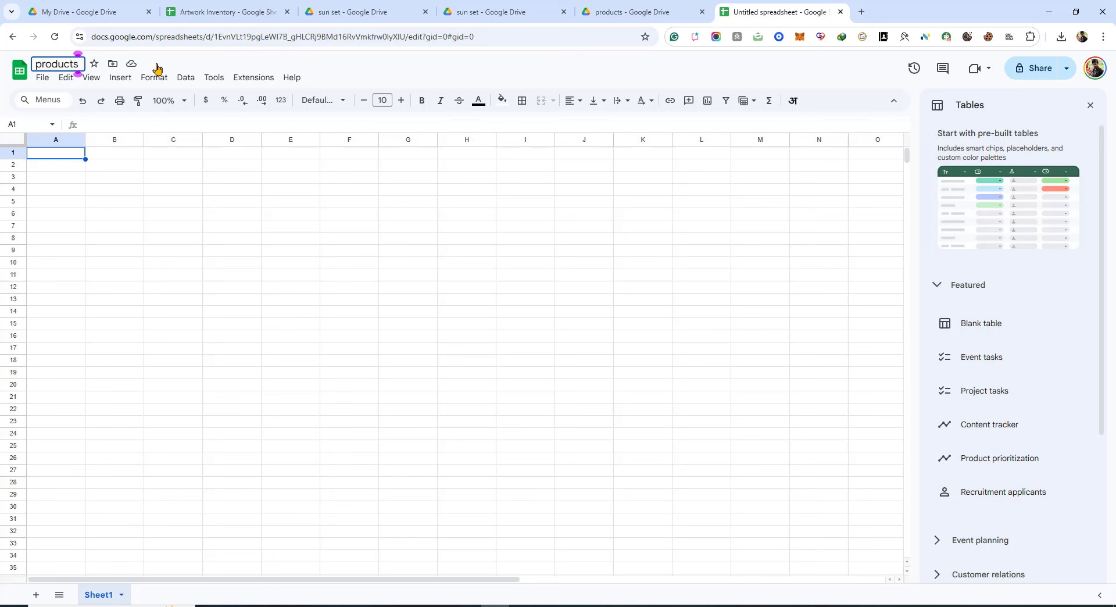
{"action": "type", "text": " d"}
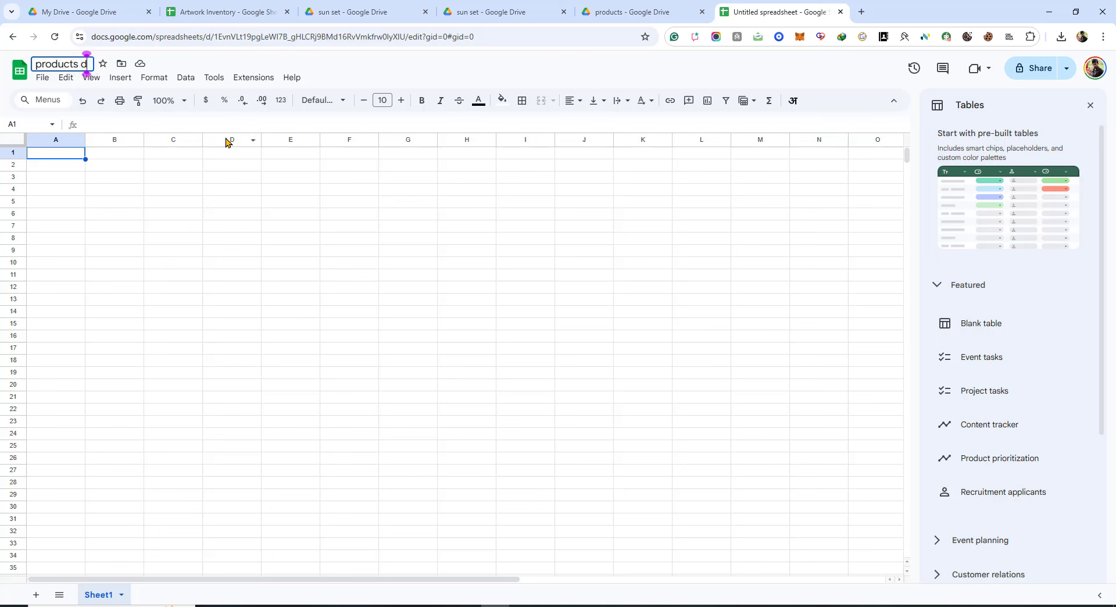
{"action": "type", "text": "oc"}
{"action": "left_click", "coordinate": [73, 155]}
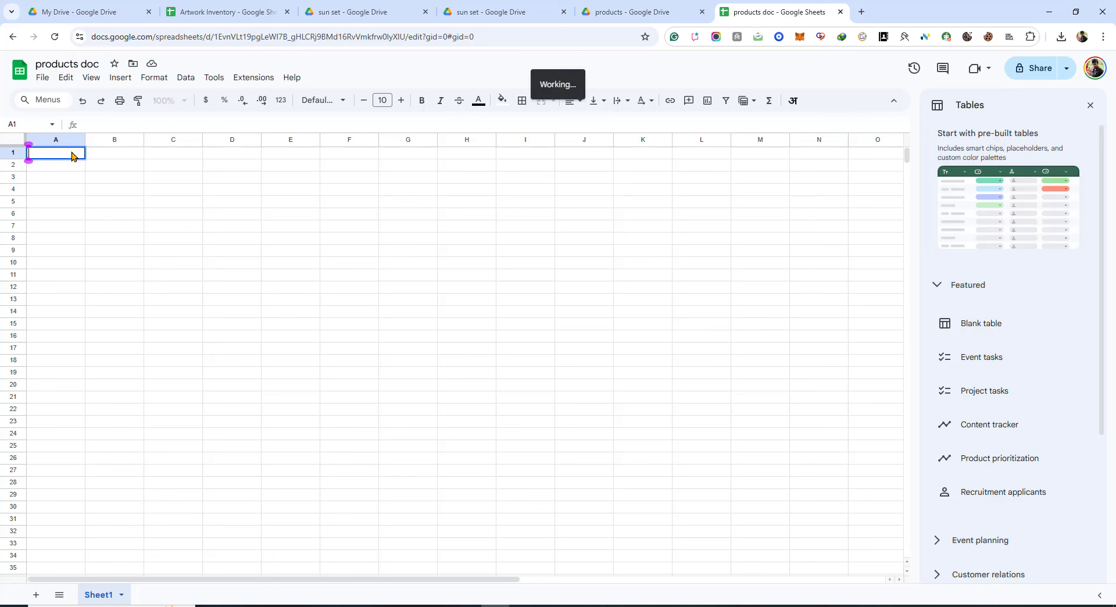
Enter the numbers 1, 2, 3, 4 and 5 down cells A1 to A5.
{"action": "type", "text": "1"}
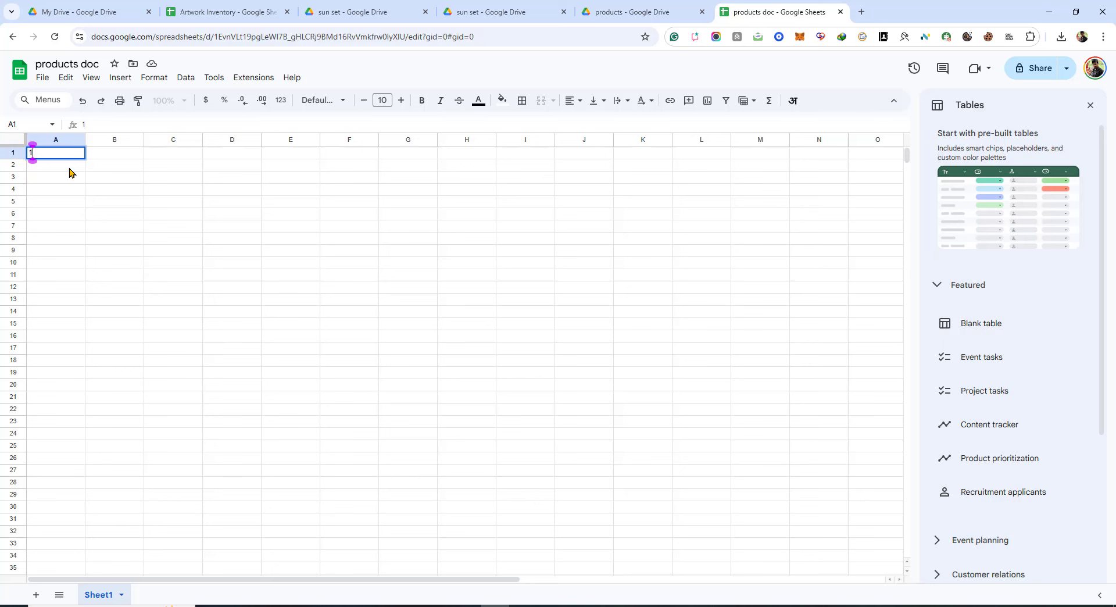
{"action": "left_click", "coordinate": [68, 169]}
{"action": "type", "text": "2"}
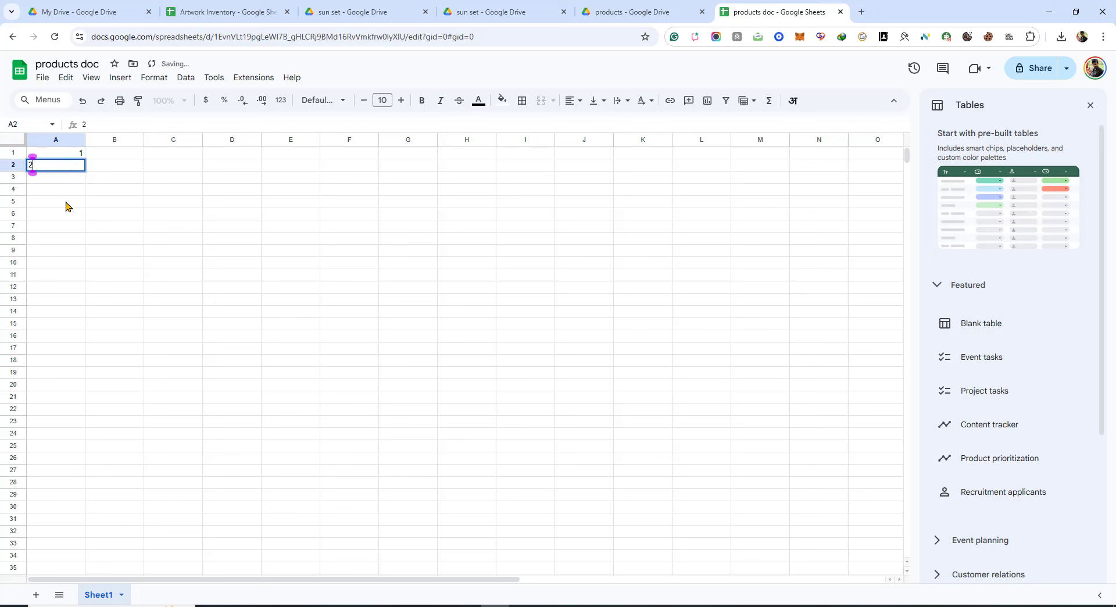
{"action": "left_click", "coordinate": [69, 180]}
{"action": "type", "text": "3"}
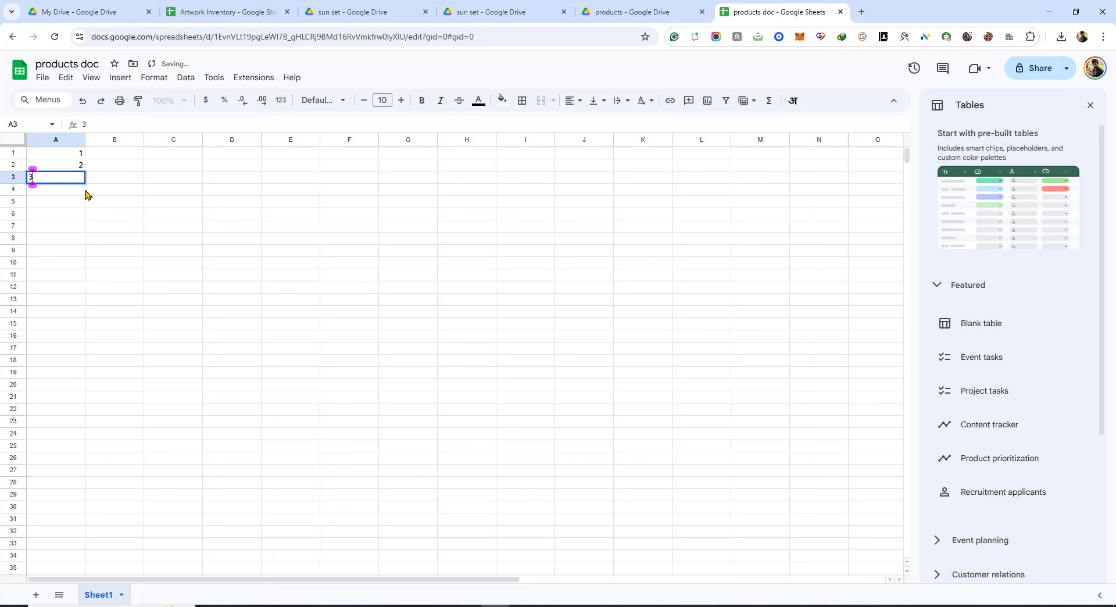
{"action": "left_click", "coordinate": [70, 195]}
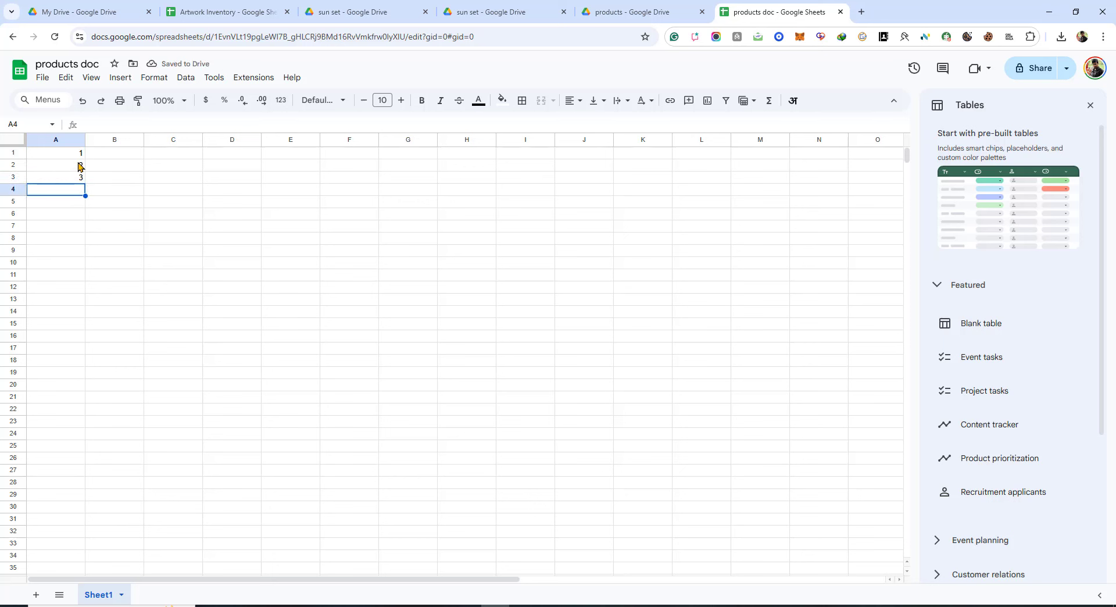
{"action": "double_click", "coordinate": [72, 191]}
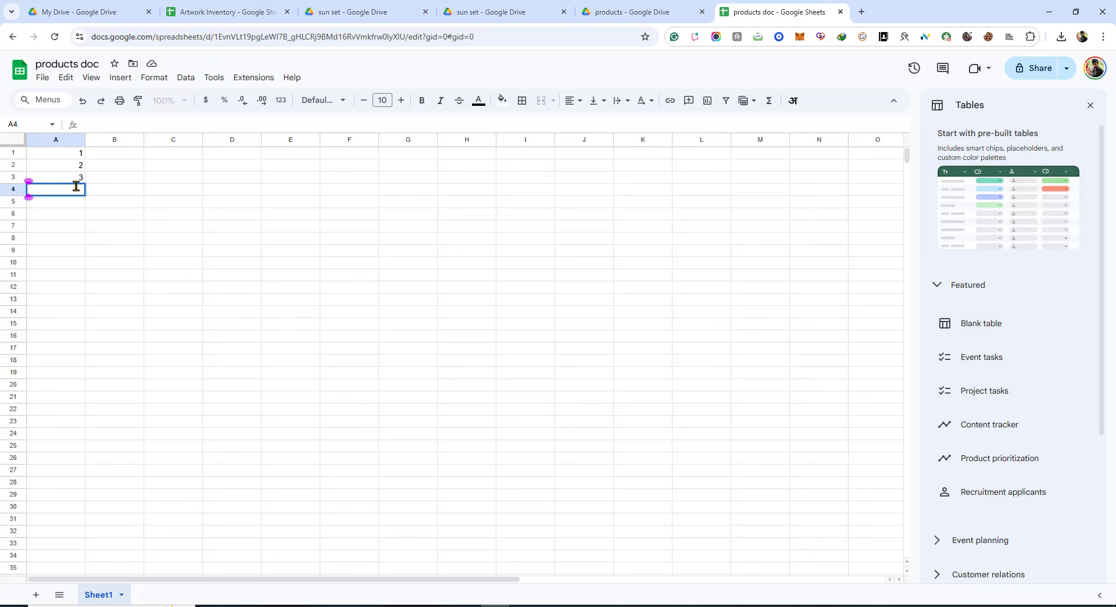
{"action": "type", "text": "4"}
{"action": "key", "text": "Return"}
{"action": "key", "text": "Return"}
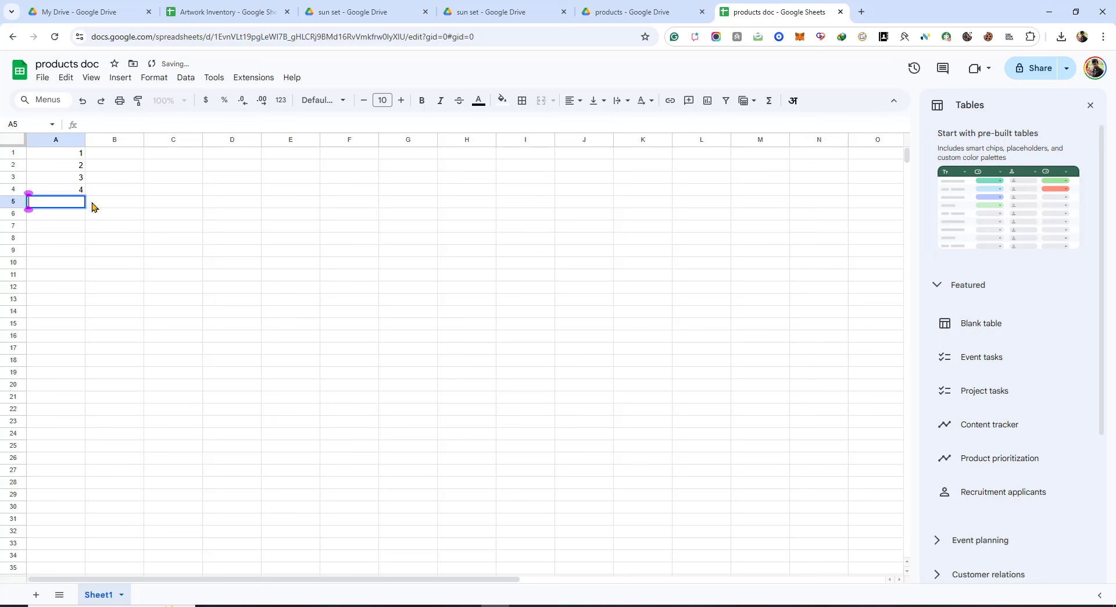
{"action": "type", "text": "5"}
{"action": "key", "text": "Return"}
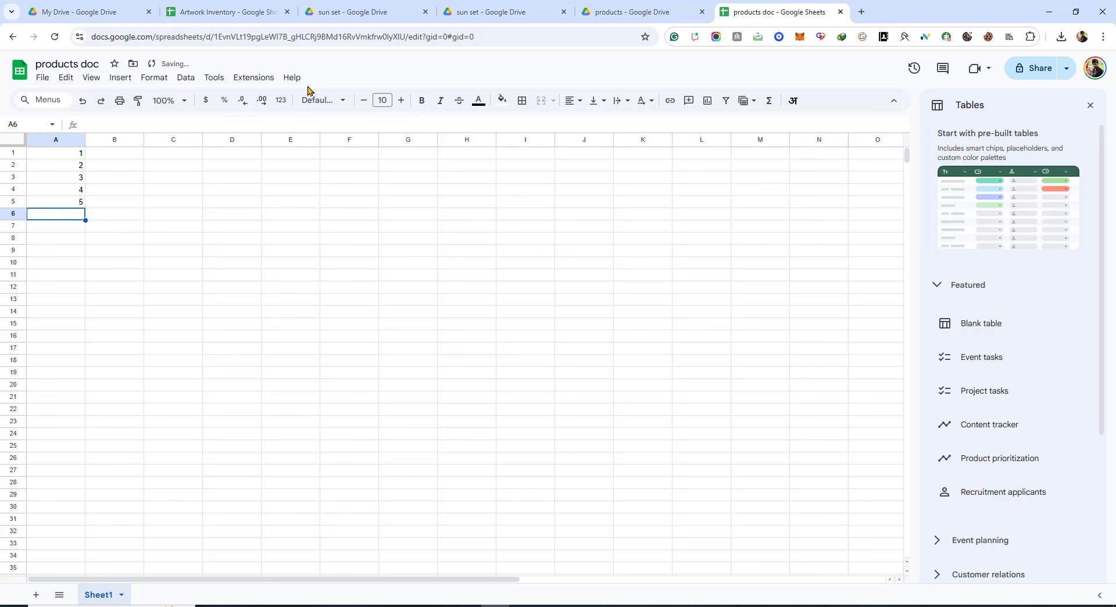
Open Extensions > Apps Script, replace the myFunction template with the createFolders script, and save.
{"action": "left_click", "coordinate": [261, 84]}
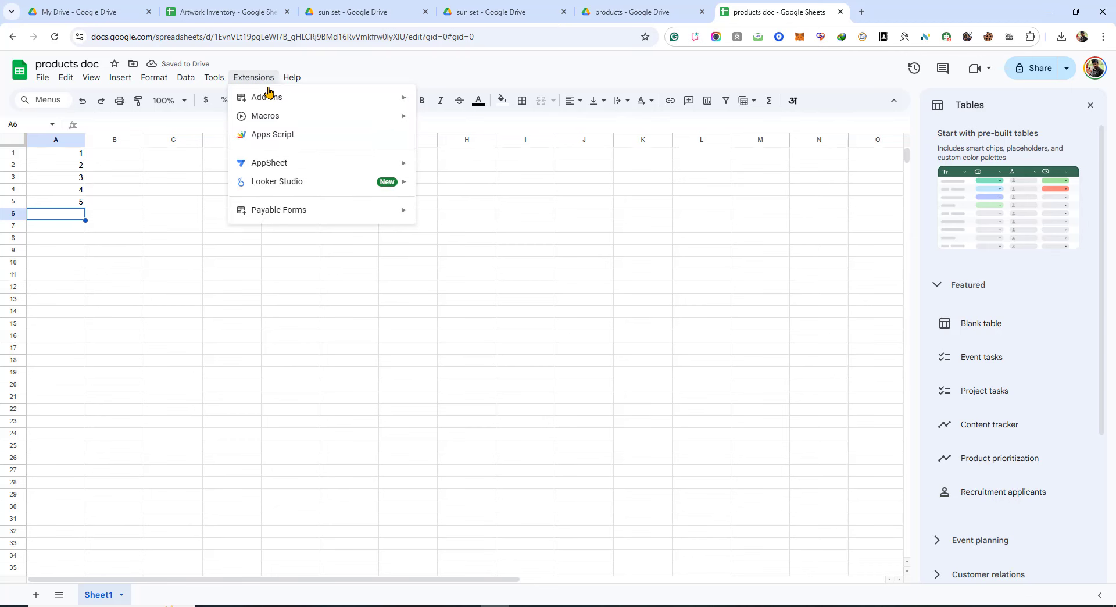
{"action": "left_click", "coordinate": [284, 143]}
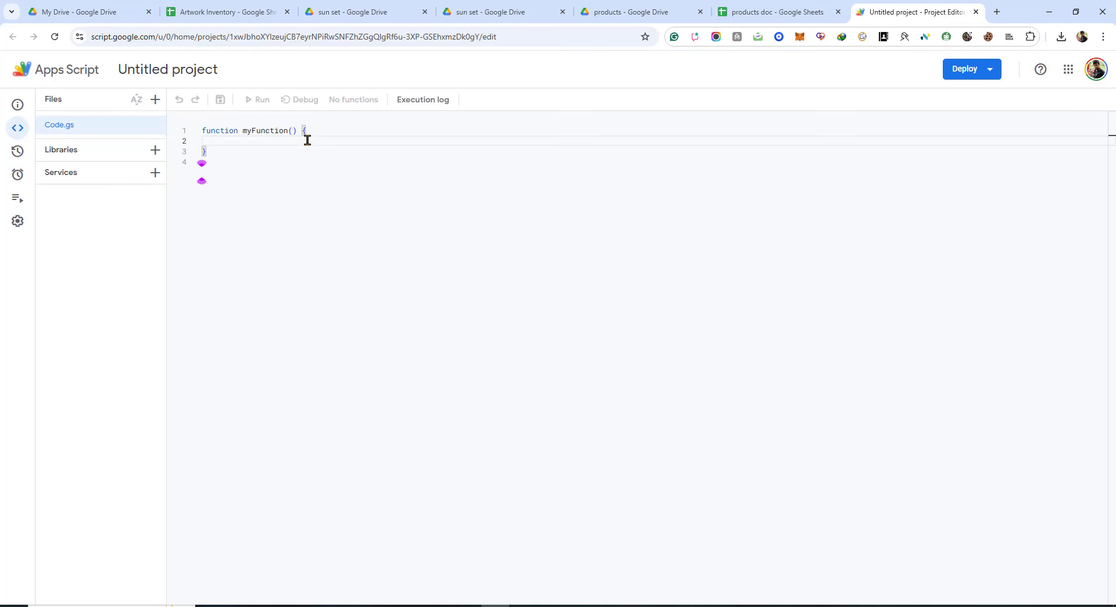
{"action": "left_click_drag", "start_coordinate": [297, 174], "coordinate": [167, 98]}
{"action": "key", "text": "BackSpace"}
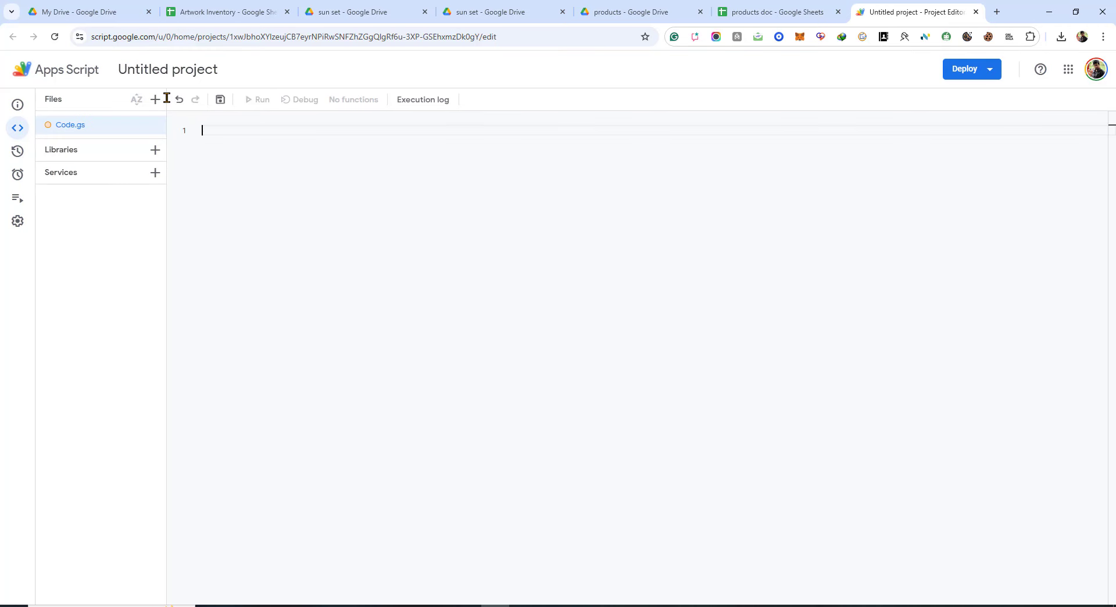
{"action": "key", "text": "ctrl+v"}
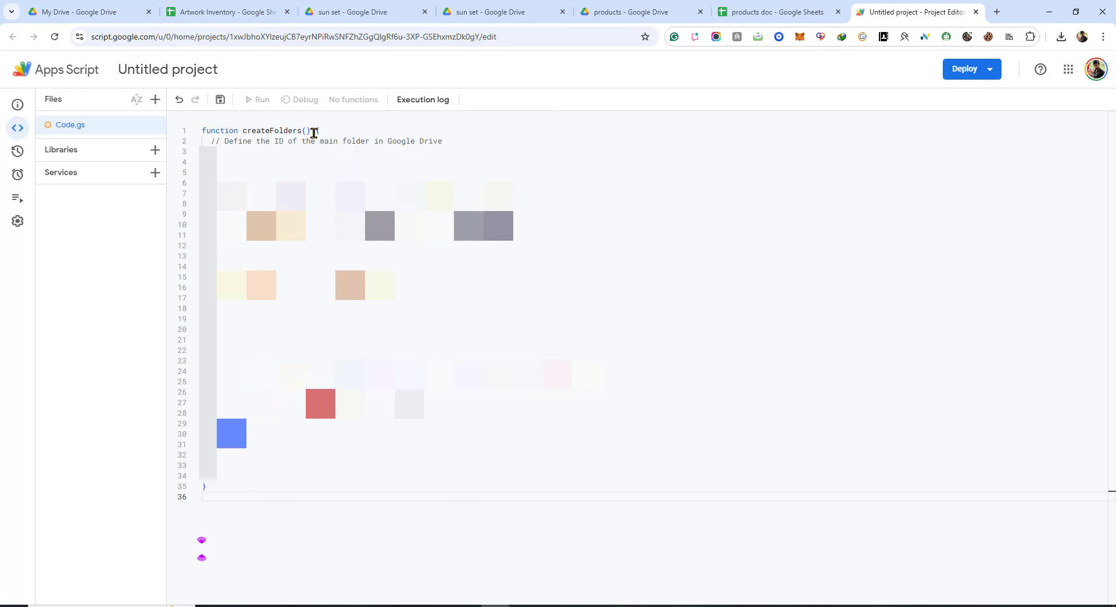
{"action": "left_click", "coordinate": [209, 151]}
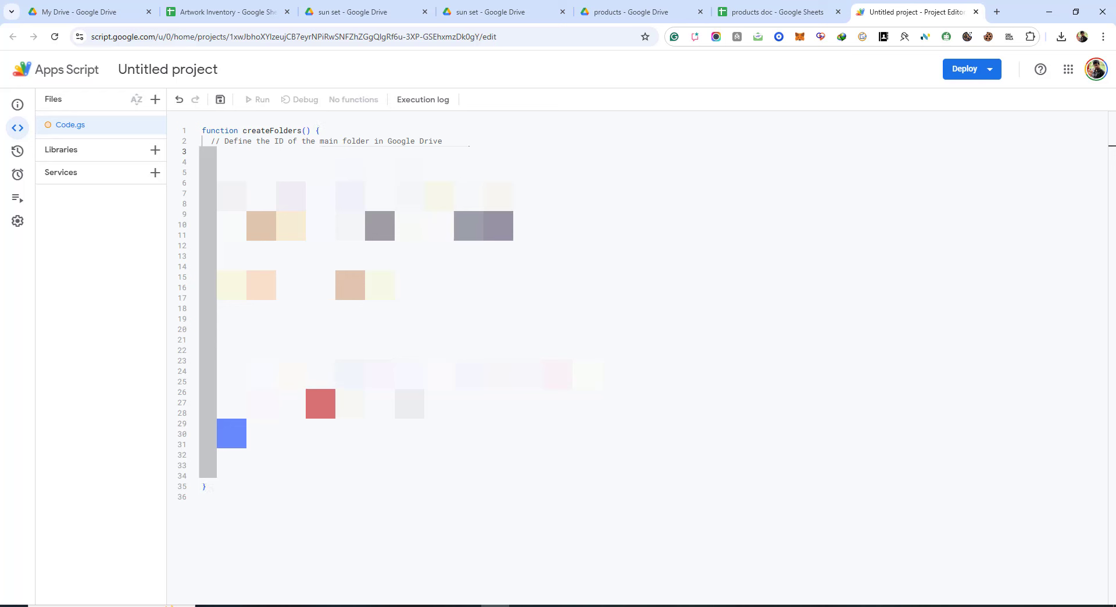
{"action": "left_click", "coordinate": [1017, 339]}
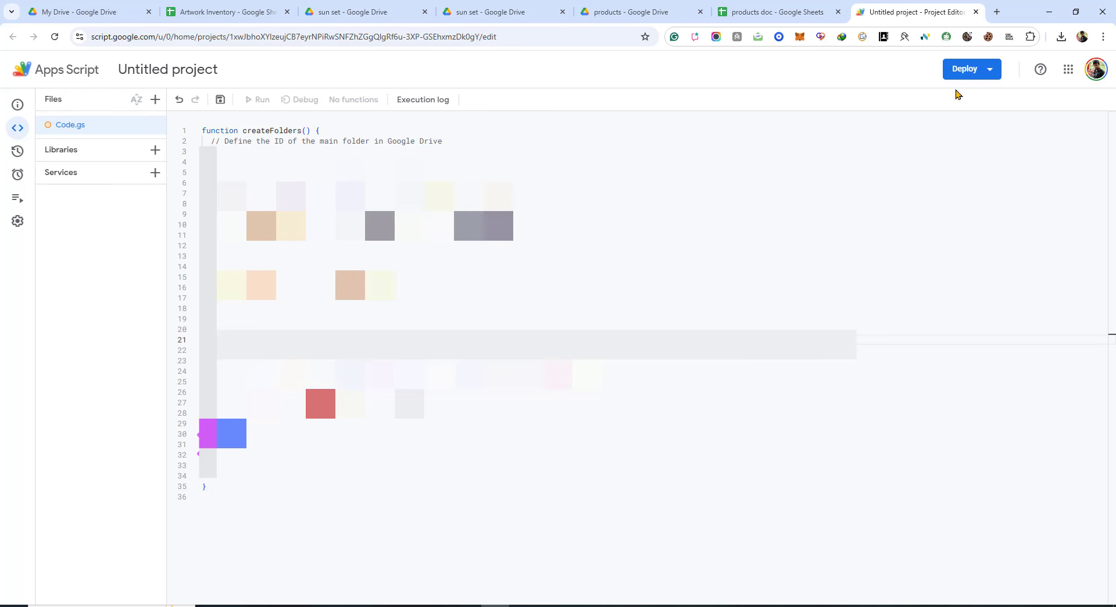
{"action": "left_click", "coordinate": [220, 99]}
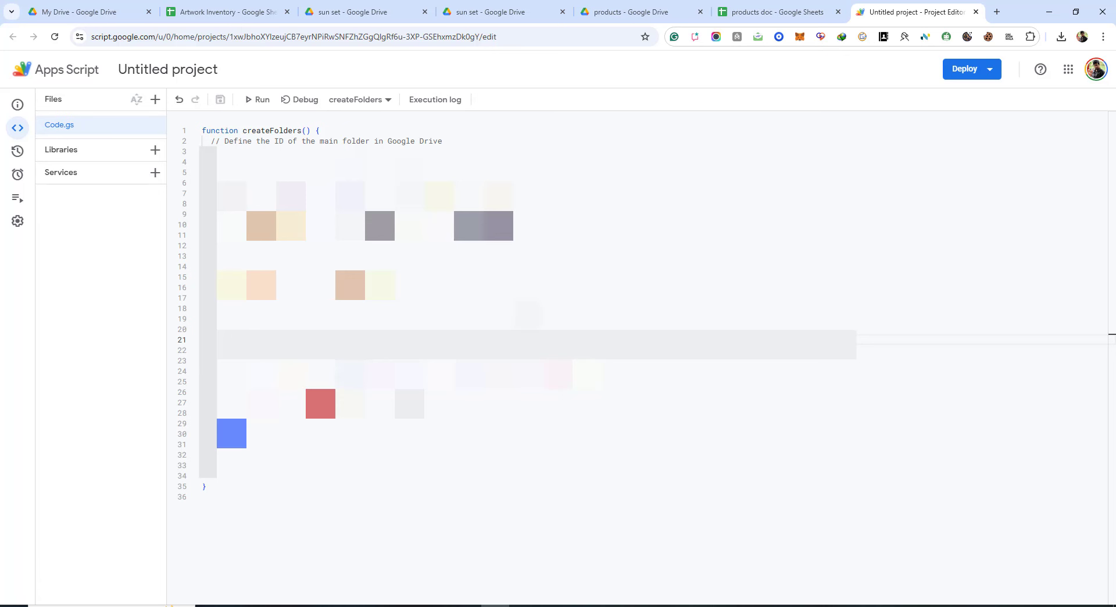
Run createFolders, authorizing Drive and Sheets access past the unverified-app warning.
{"action": "left_click", "coordinate": [257, 101]}
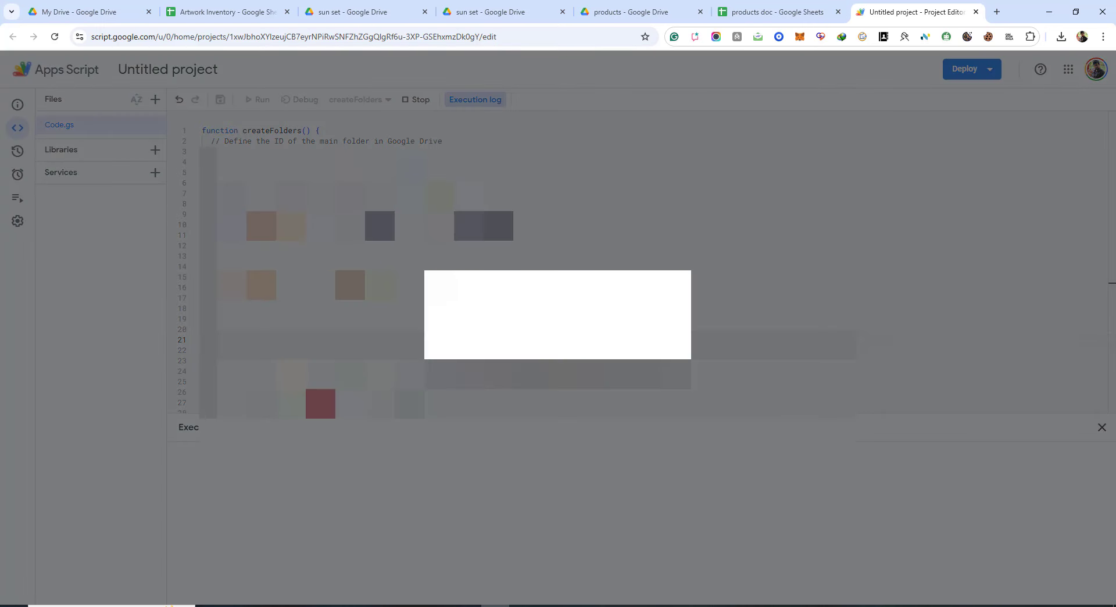
{"action": "left_click", "coordinate": [542, 299]}
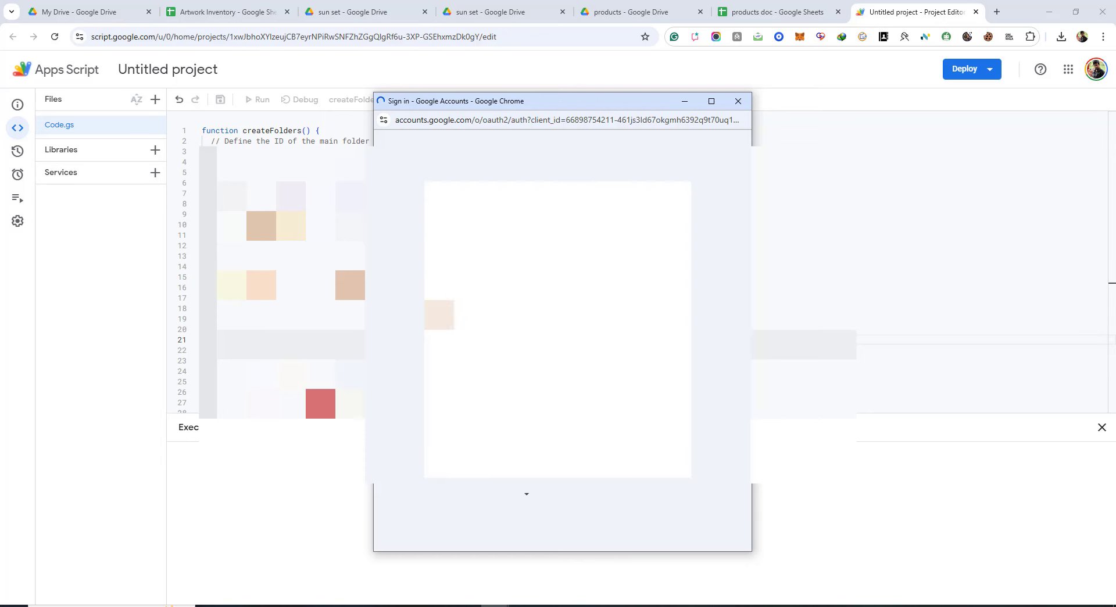
{"action": "left_click", "coordinate": [535, 314]}
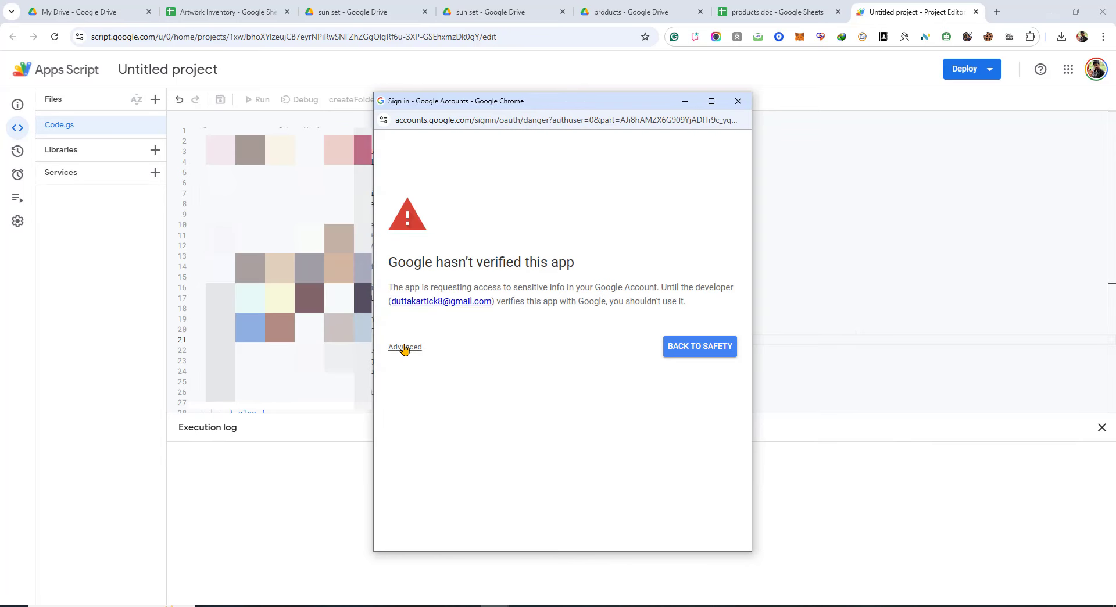
{"action": "left_click", "coordinate": [399, 348]}
{"action": "left_click", "coordinate": [462, 431]}
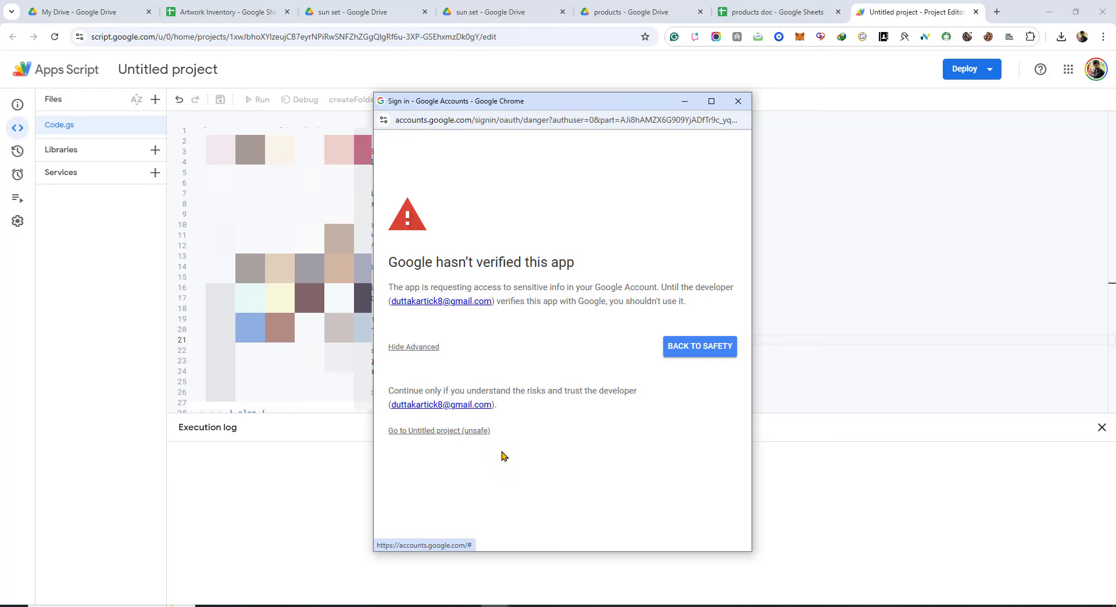
{"action": "scroll", "coordinate": [531, 443], "scroll_direction": "down", "scroll_amount": 2}
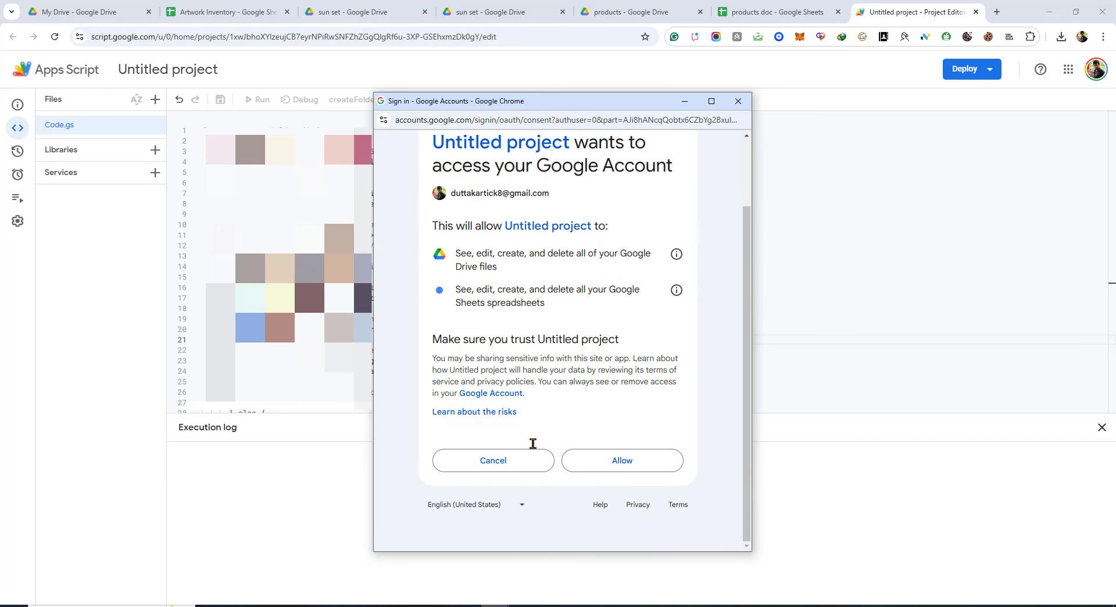
{"action": "left_click", "coordinate": [632, 468]}
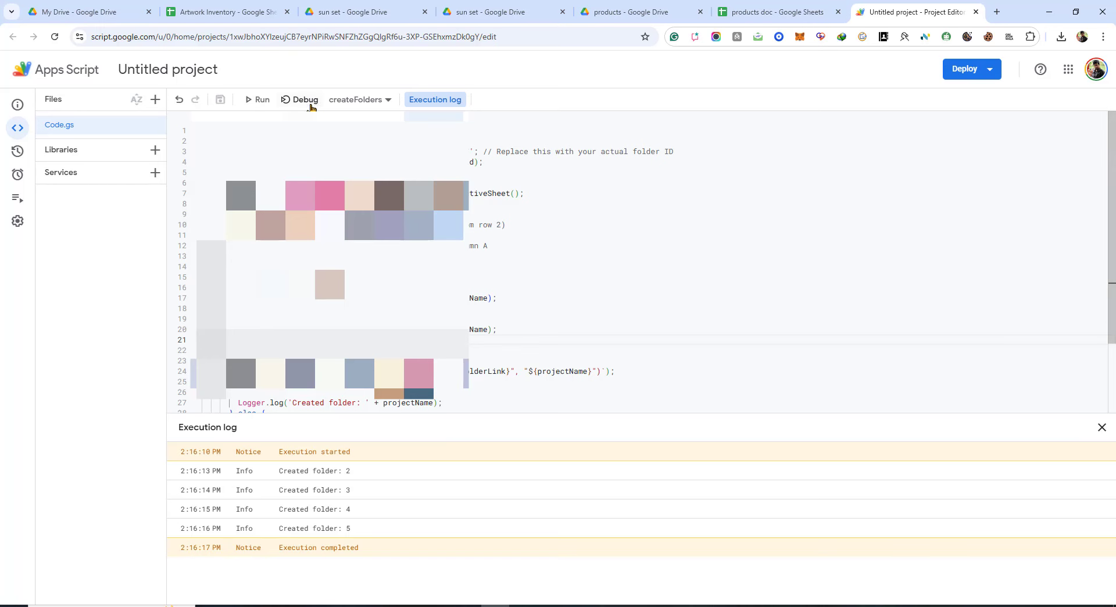
Change the project title from 'Untitled project' to 'products', fixing the 'producs' typo.
{"action": "left_click", "coordinate": [215, 70]}
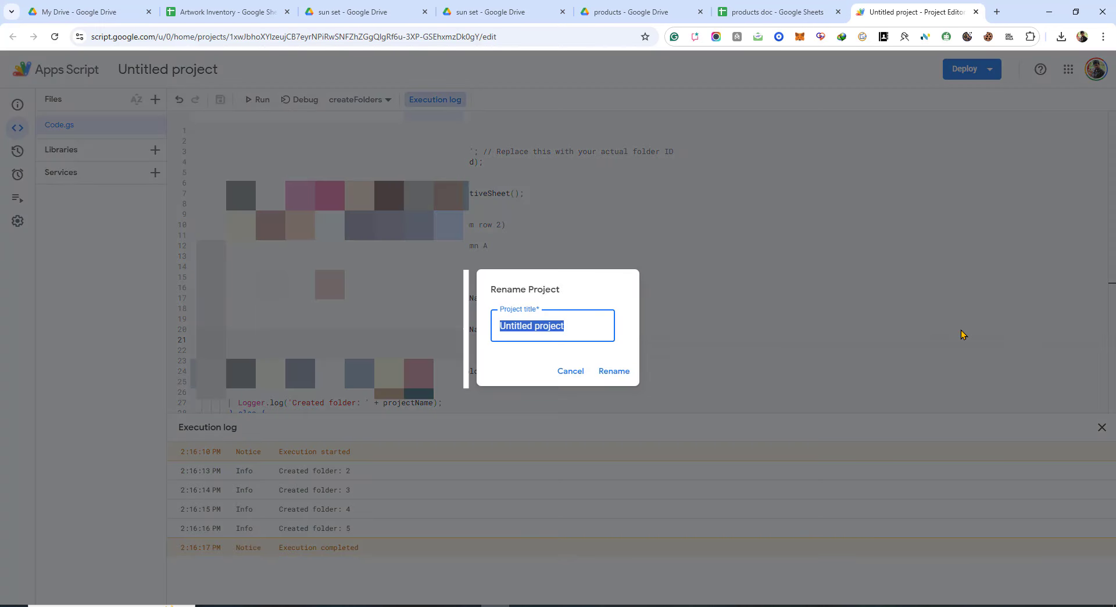
{"action": "key", "text": "BackSpace"}
{"action": "type", "text": "pro"}
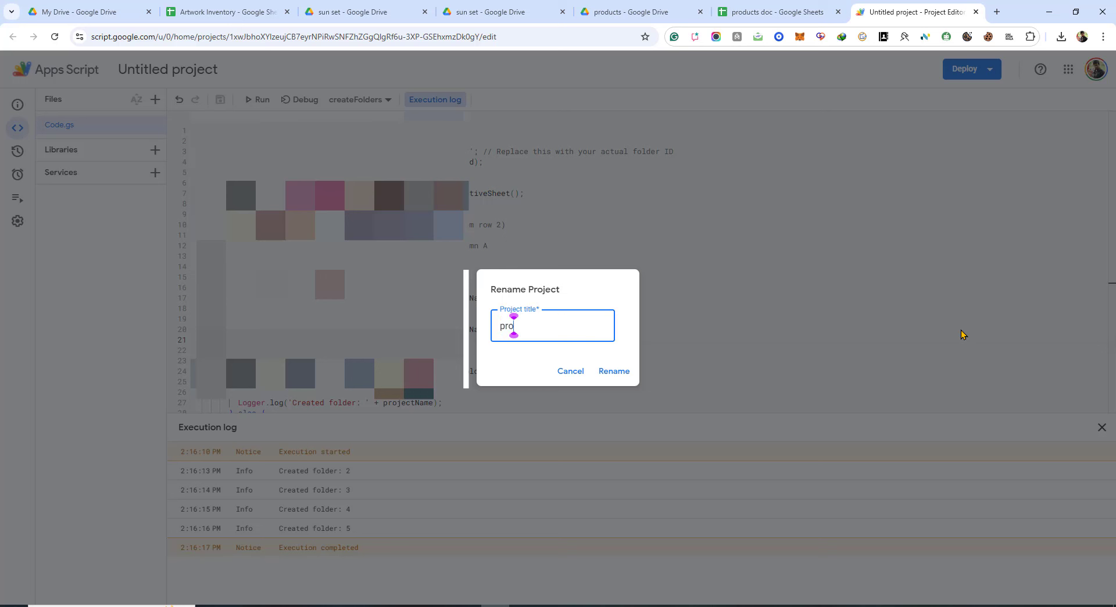
{"action": "type", "text": "duc"}
{"action": "type", "text": "s"}
{"action": "key", "text": "BackSpace"}
{"action": "key", "text": "BackSpace"}
{"action": "key", "text": "BackSpace"}
{"action": "type", "text": "u"}
{"action": "type", "text": "ct"}
{"action": "type", "text": "s"}
{"action": "left_click", "coordinate": [622, 368]}
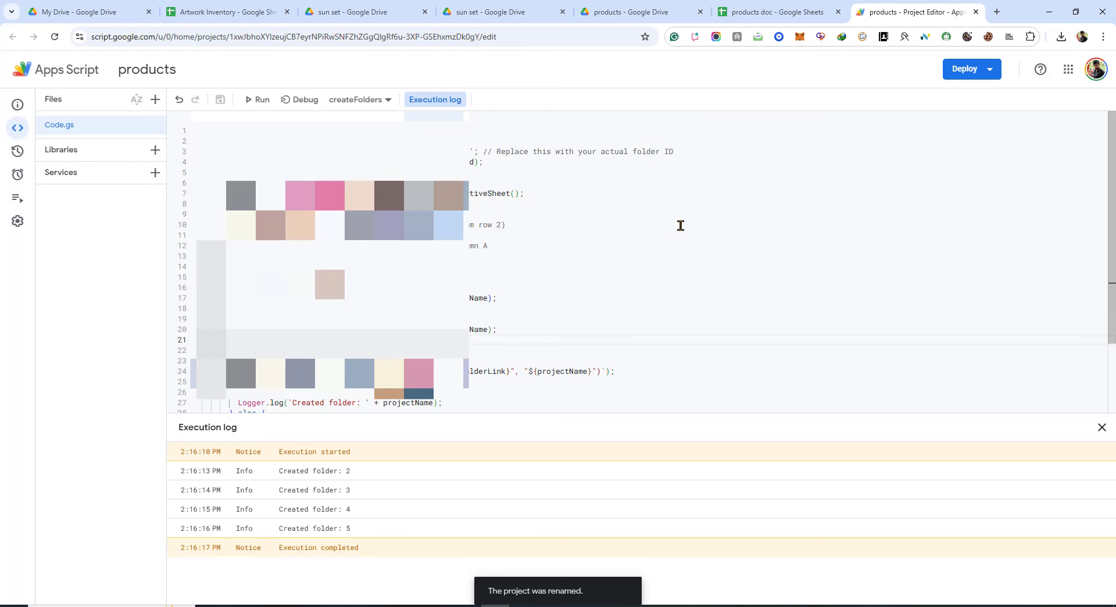
Reload the products Drive folder to reveal folders 2–5 and open folder 2.
{"action": "left_click", "coordinate": [633, 12]}
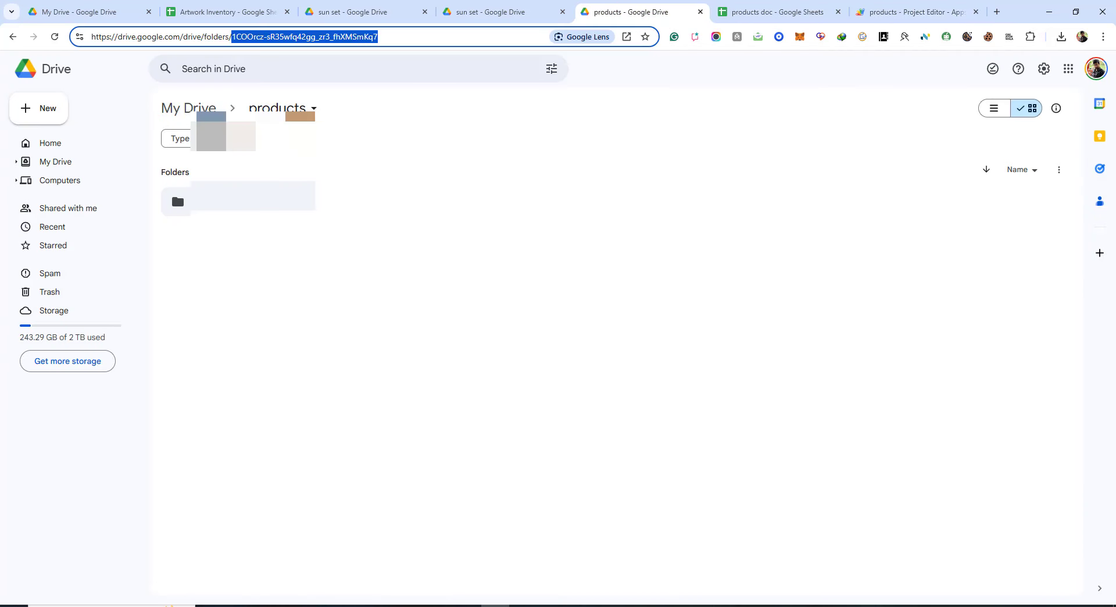
{"action": "left_click", "coordinate": [56, 37]}
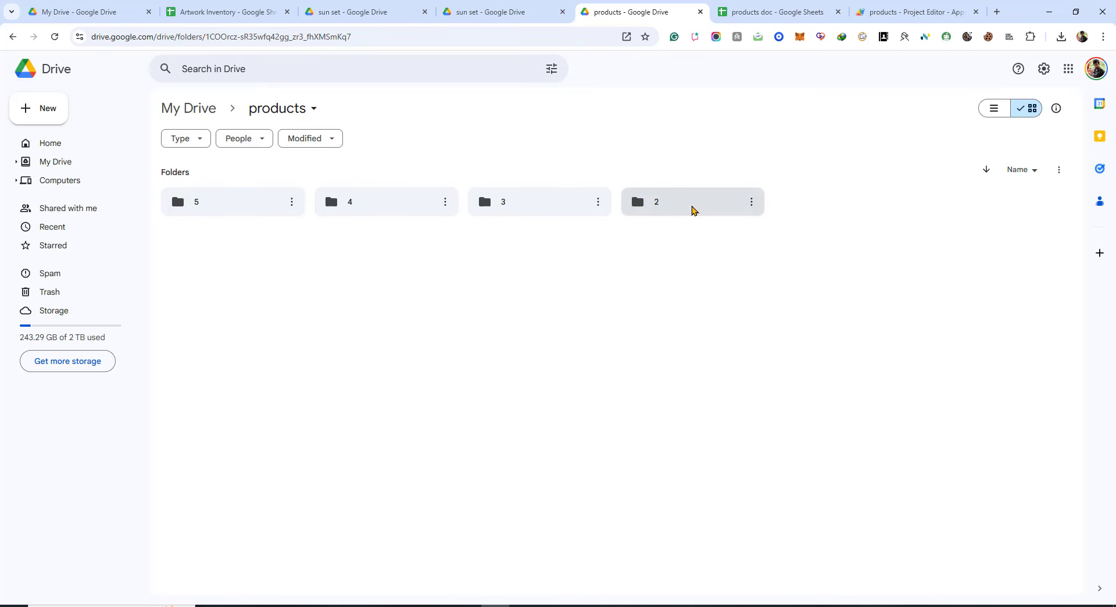
{"action": "double_click", "coordinate": [694, 209]}
Enter 'my doc' in A1 of products doc, then select A2 to preview its folder link.
{"action": "left_click", "coordinate": [785, 11]}
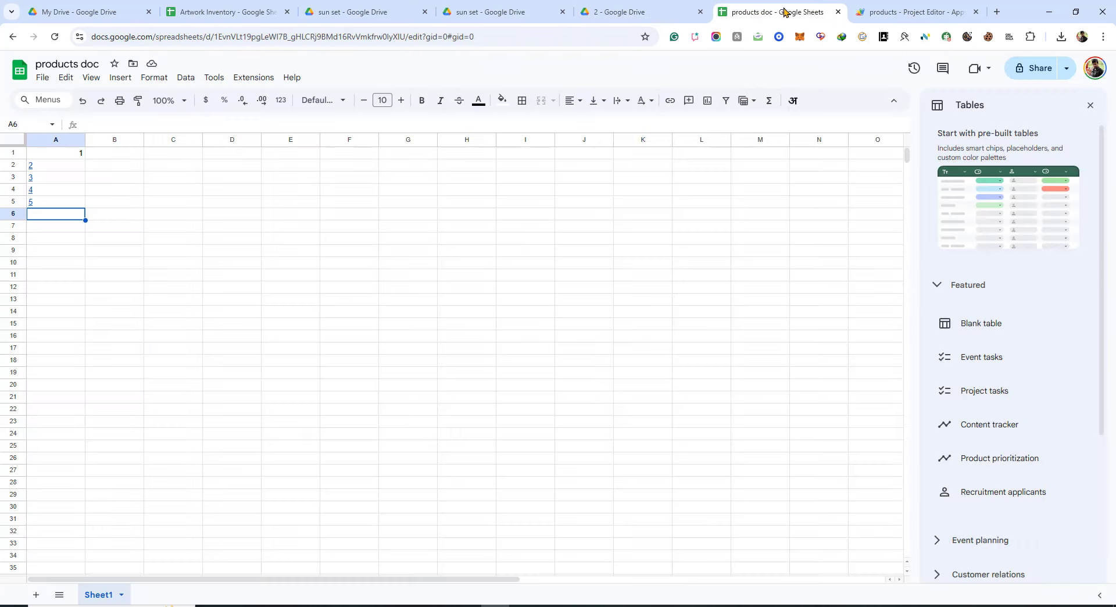
{"action": "left_click", "coordinate": [84, 152]}
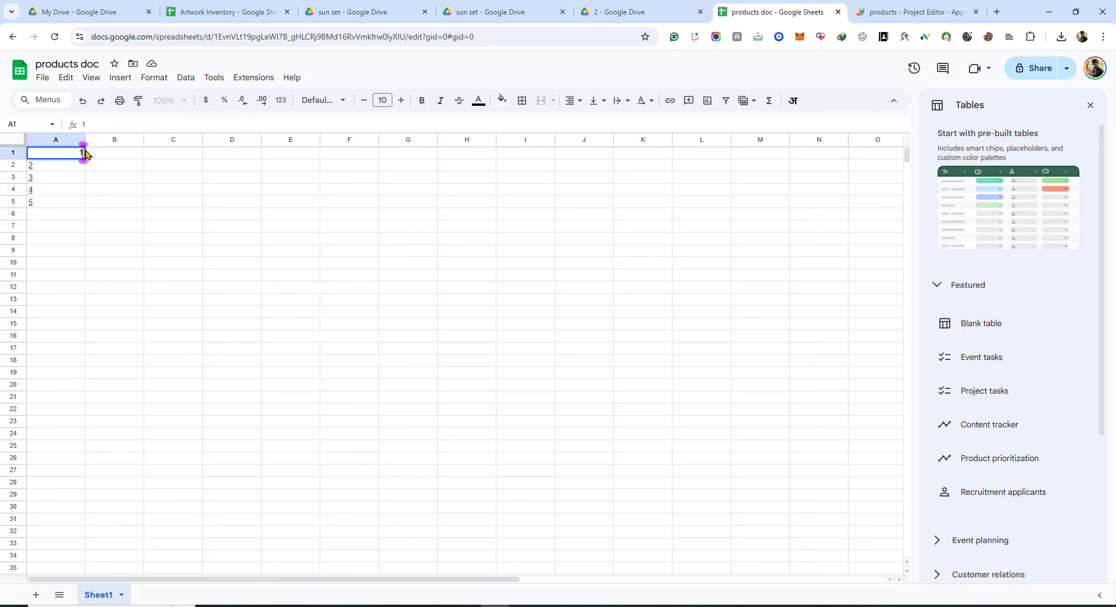
{"action": "double_click", "coordinate": [82, 150]}
{"action": "type", "text": "my"}
{"action": "type", "text": " doc"}
{"action": "left_click", "coordinate": [446, 275]}
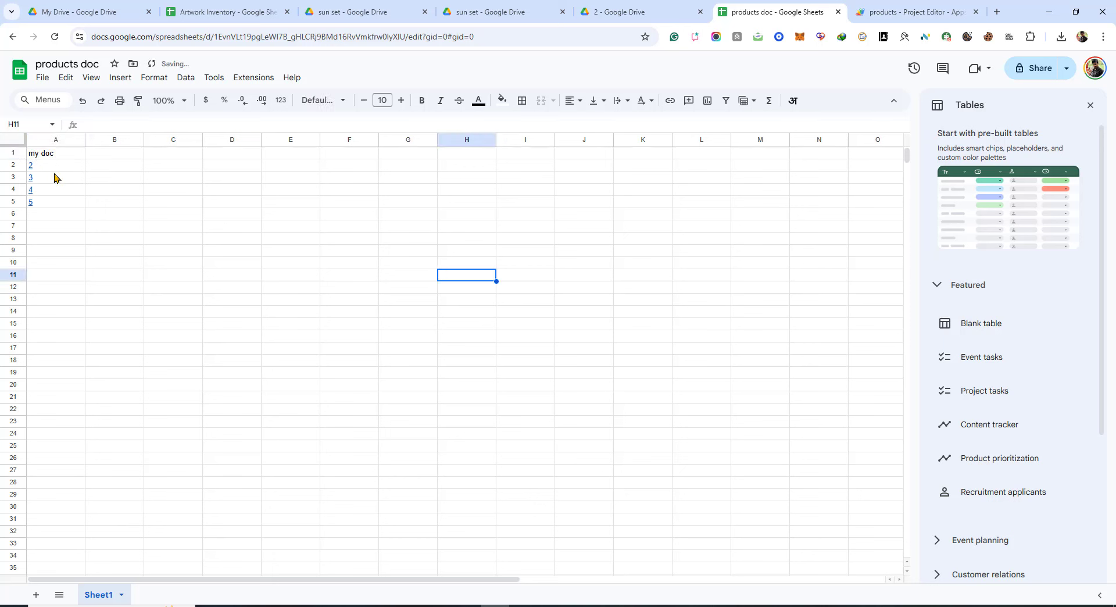
{"action": "mouse_move", "coordinate": [29, 169]}
{"action": "left_click", "coordinate": [32, 166]}
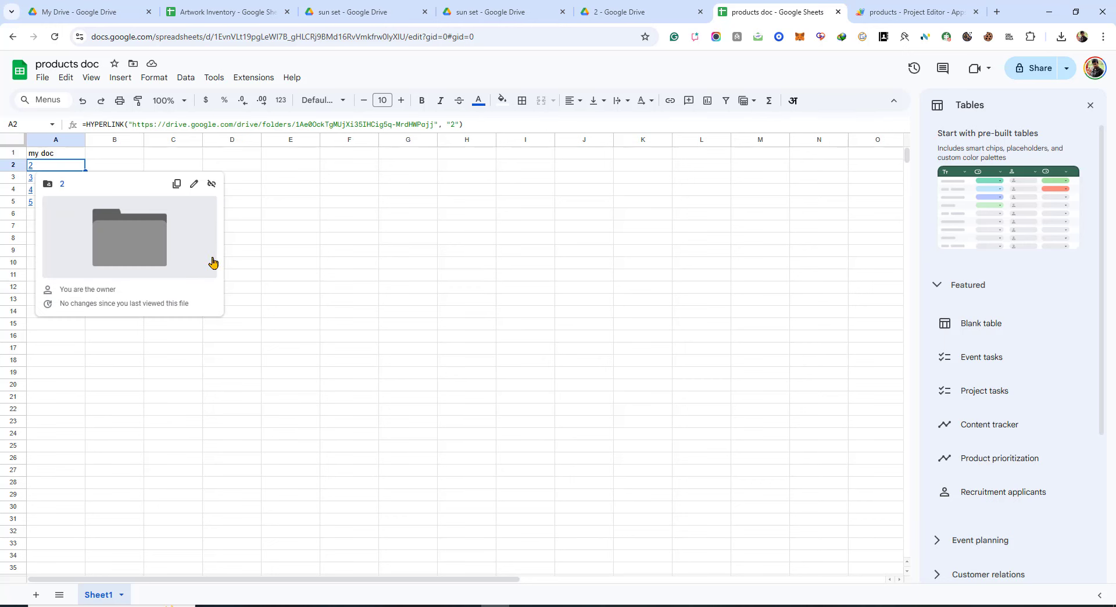
Follow cell A2's folder 2 link to open that Drive folder in a new tab.
{"action": "left_click", "coordinate": [71, 185]}
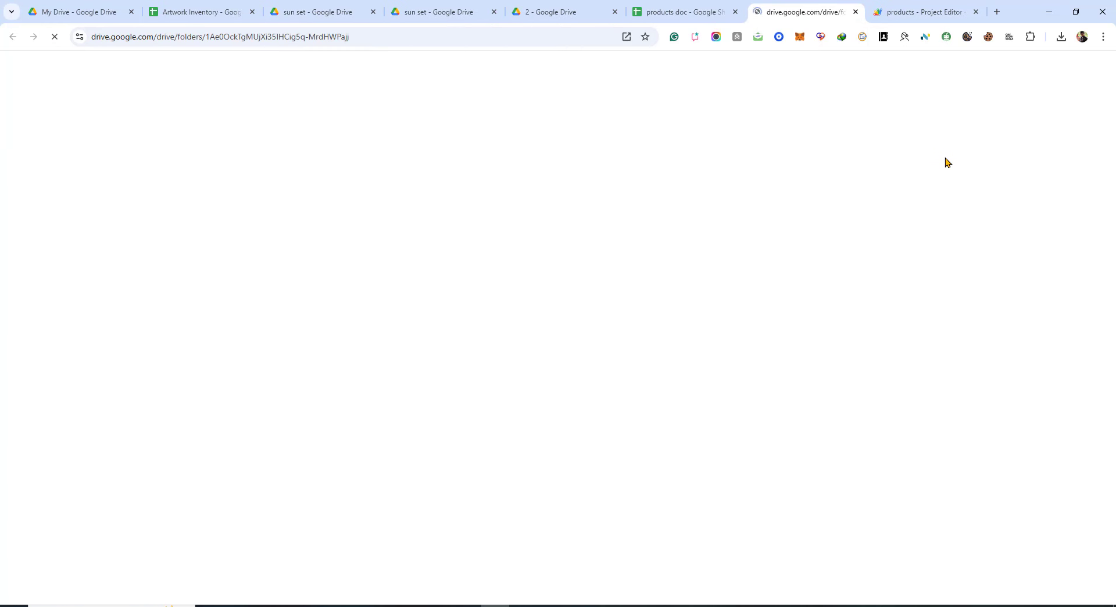